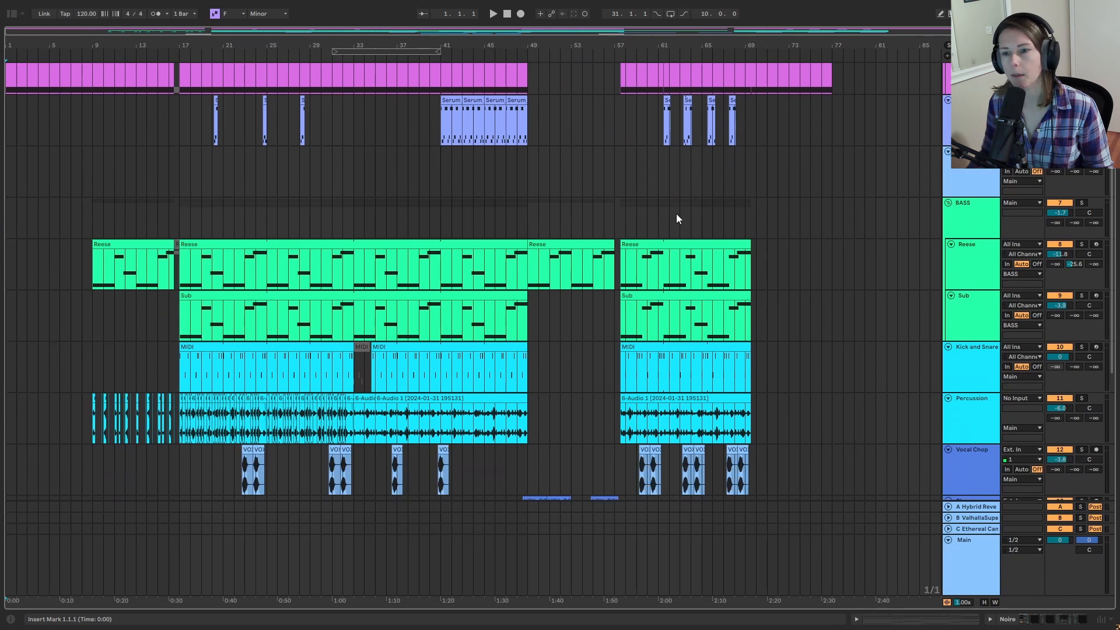
Select the first clip on the Noire track and solo that track
scroll(677, 215, up, 1)
scroll(677, 216, down, 1)
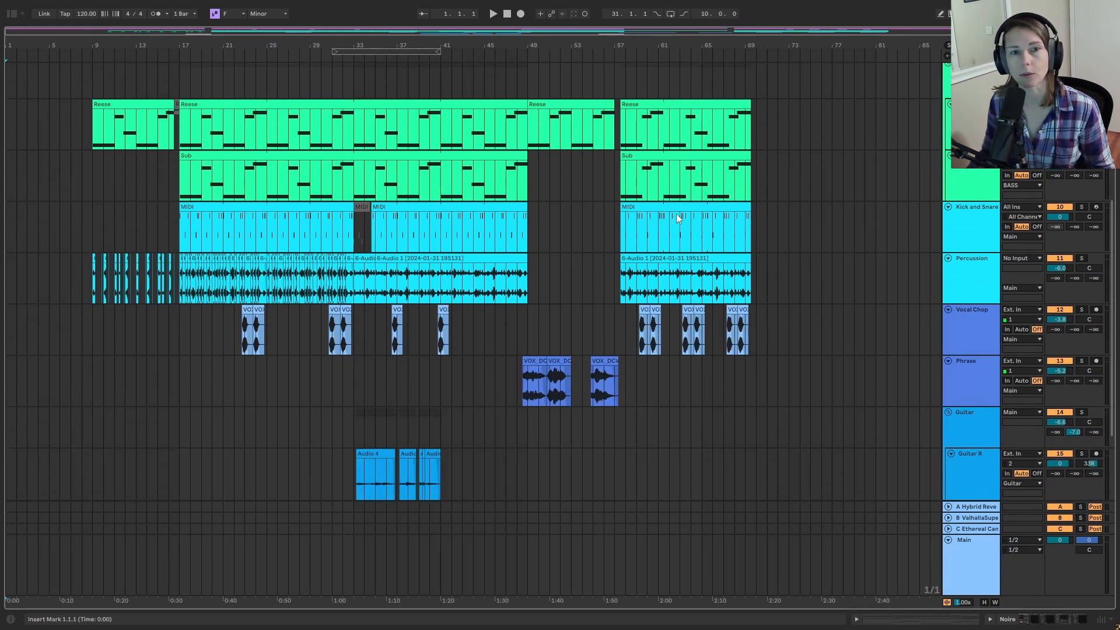
scroll(677, 214, up, 7)
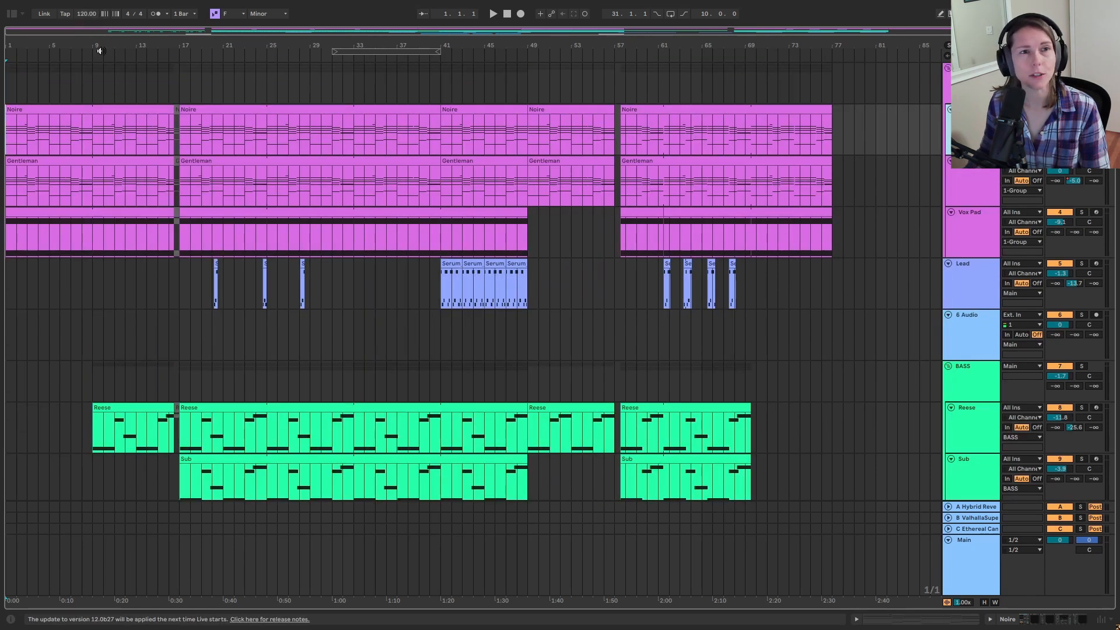
click(126, 109)
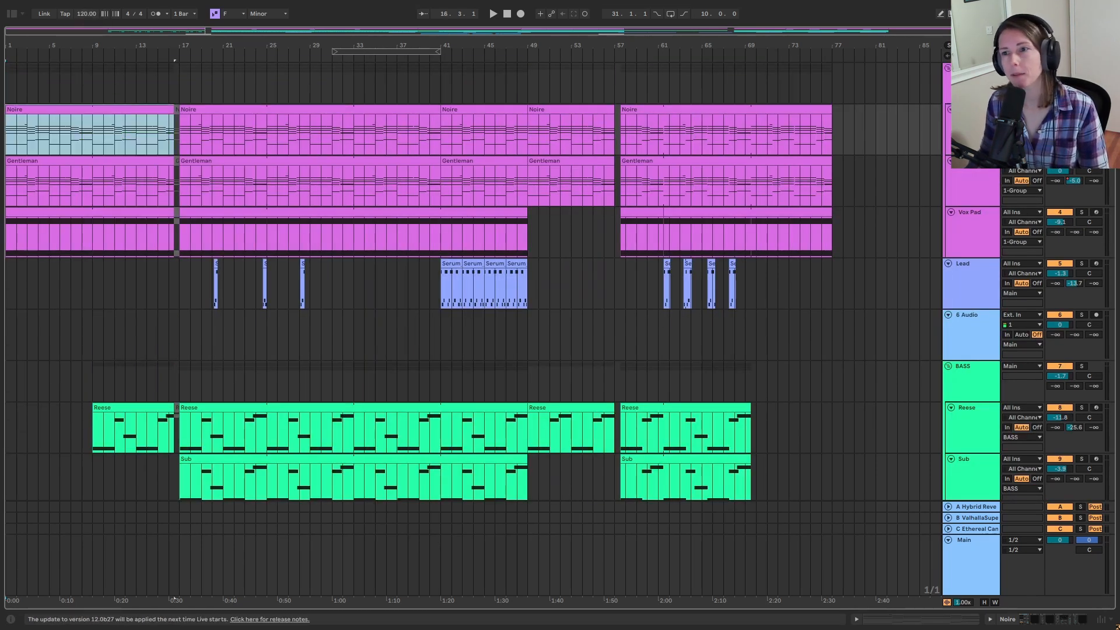
click(970, 110)
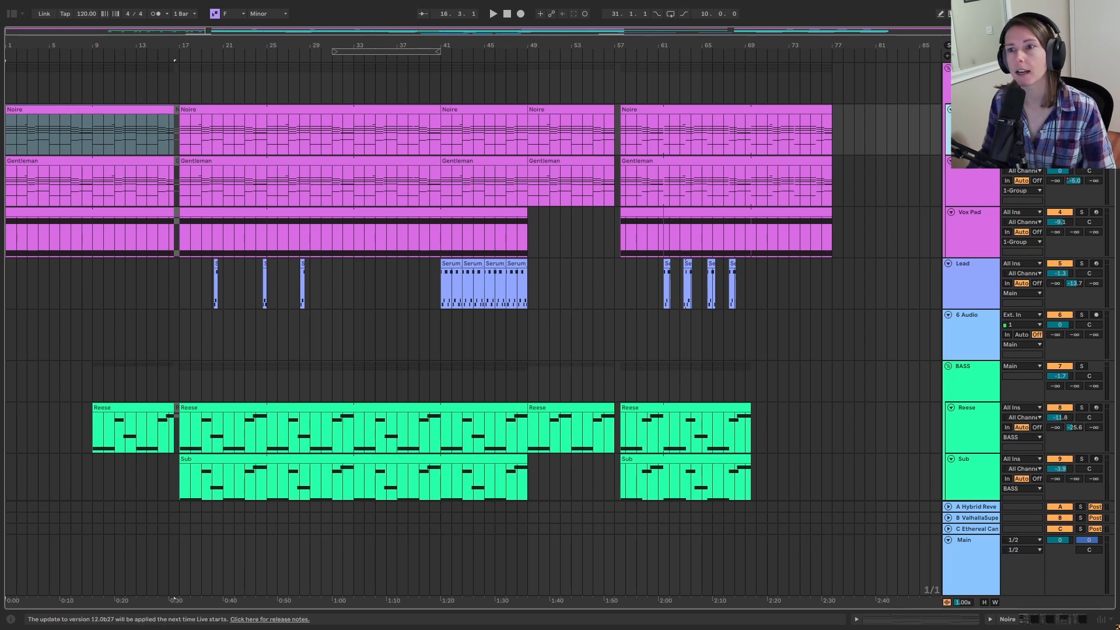
click(1081, 110)
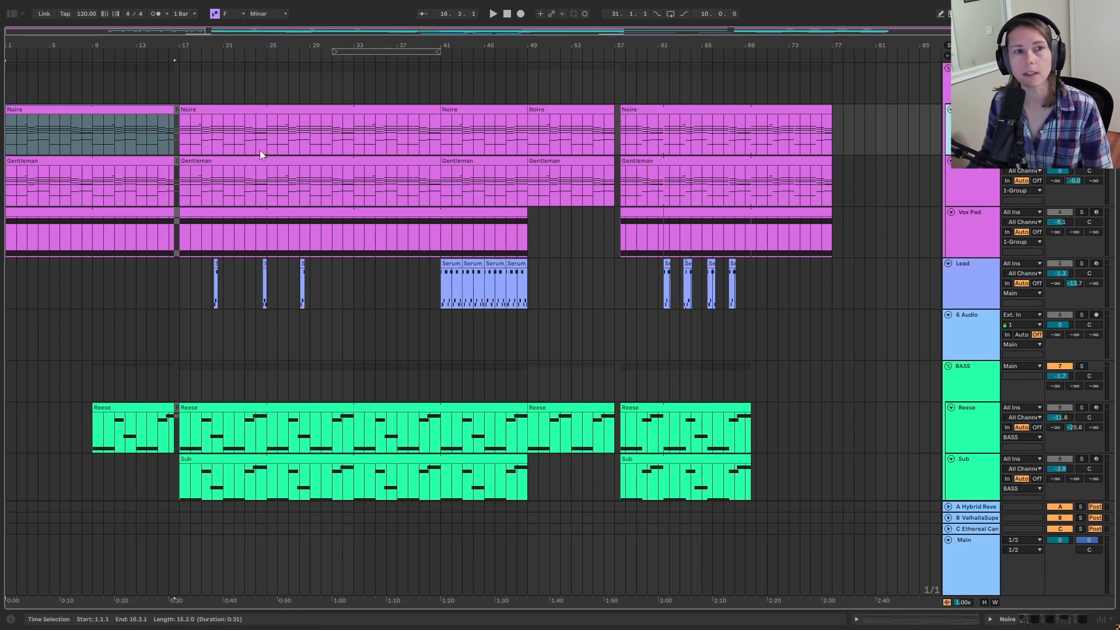
Open the first Noire clip in an enlarged note editor and play its chord progression
double_click(91, 120)
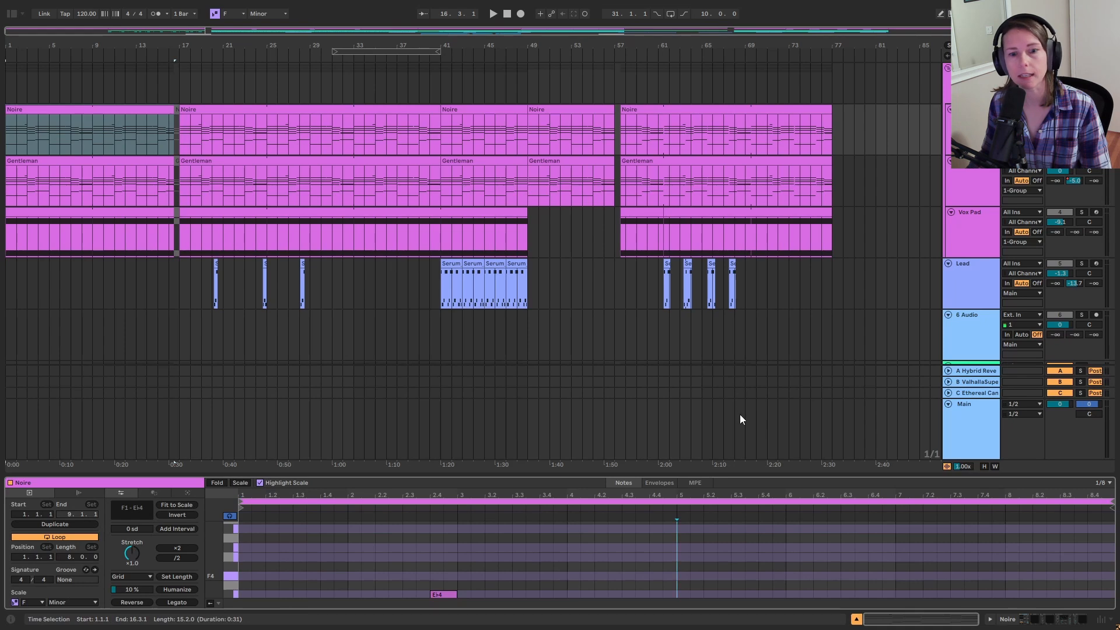
drag(709, 477, 798, 41)
key(space)
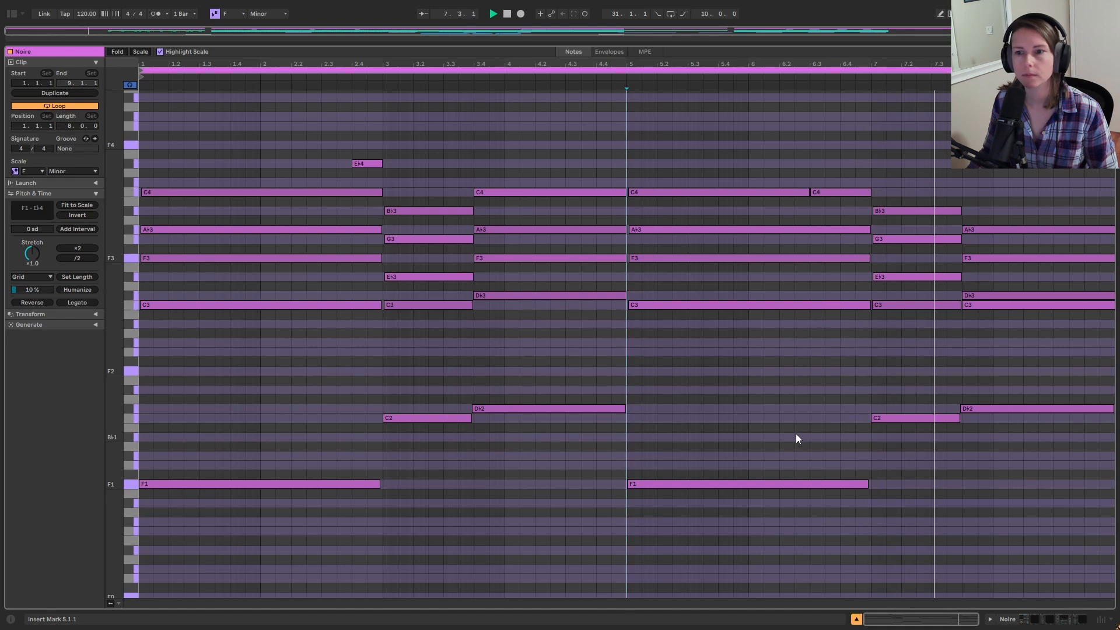
click(506, 17)
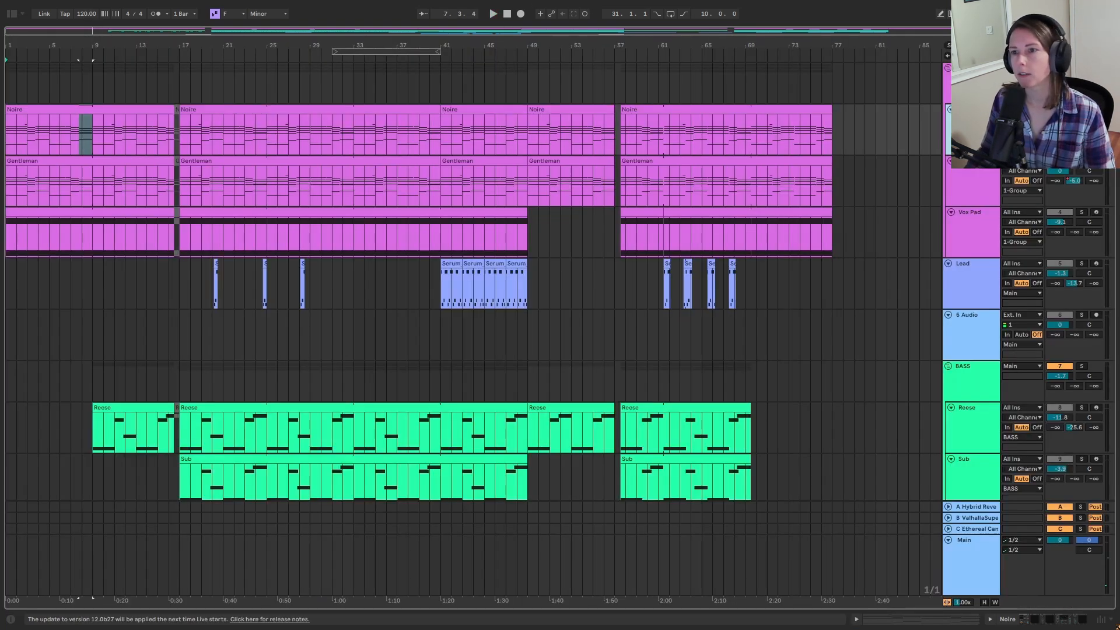
Review the ValhallaSupermassive settings on return track B and play the first Noire clip from the start
right_click(1075, 129)
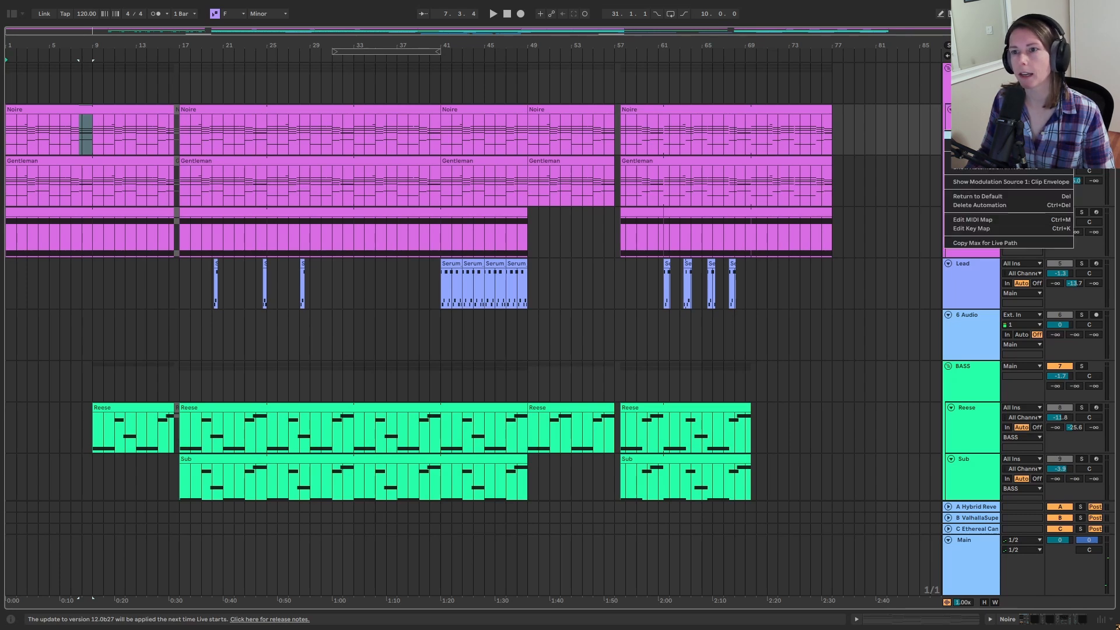
click(1070, 135)
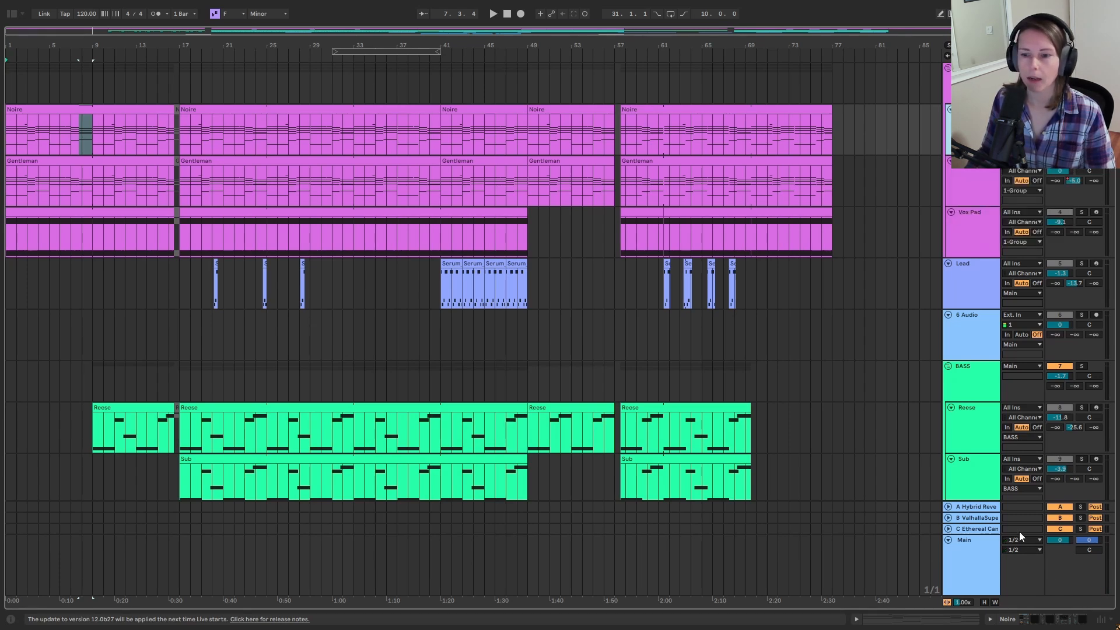
double_click(990, 517)
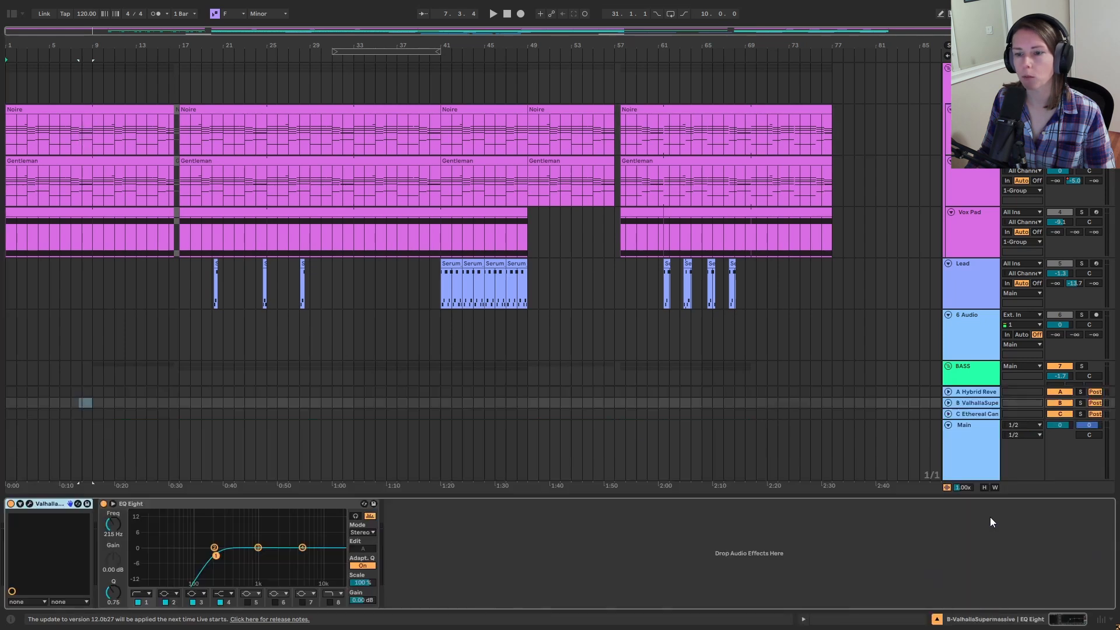
click(29, 503)
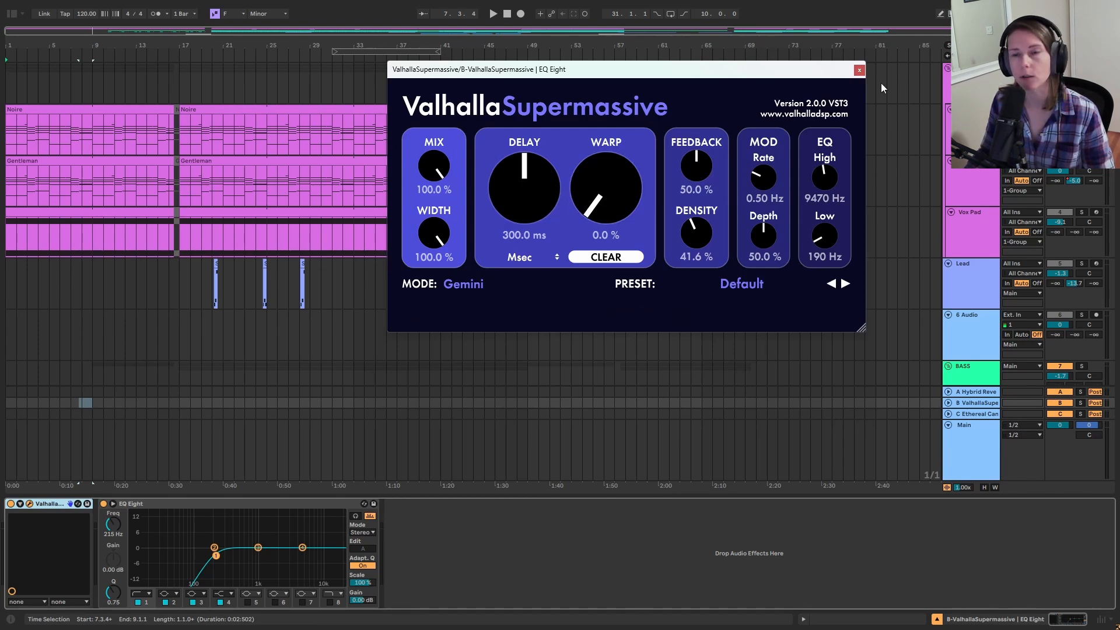
click(859, 70)
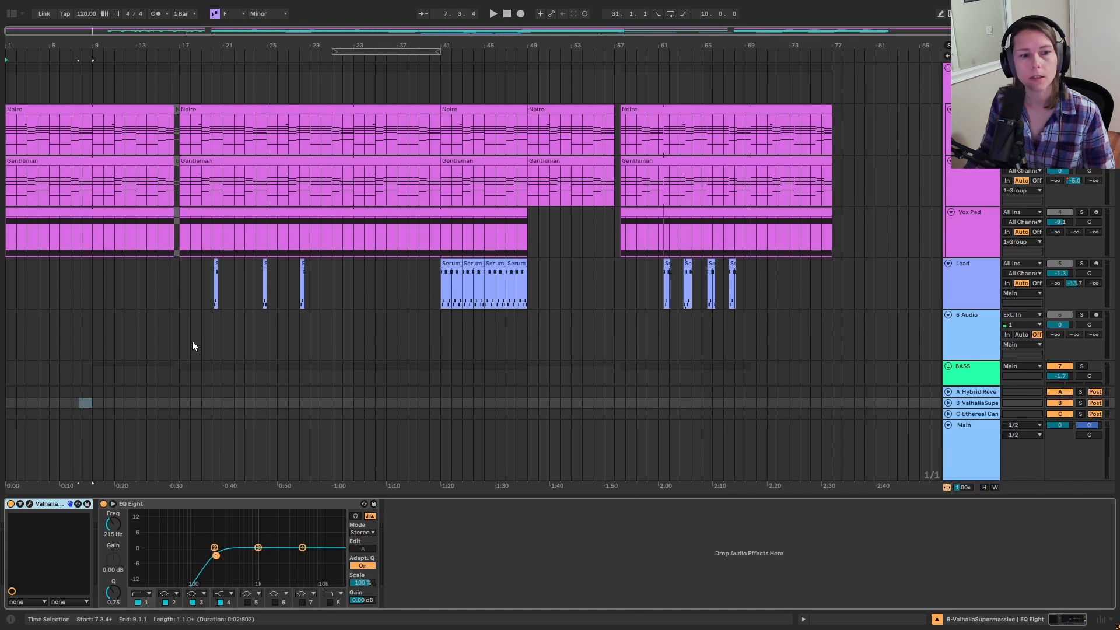
click(122, 107)
key(space)
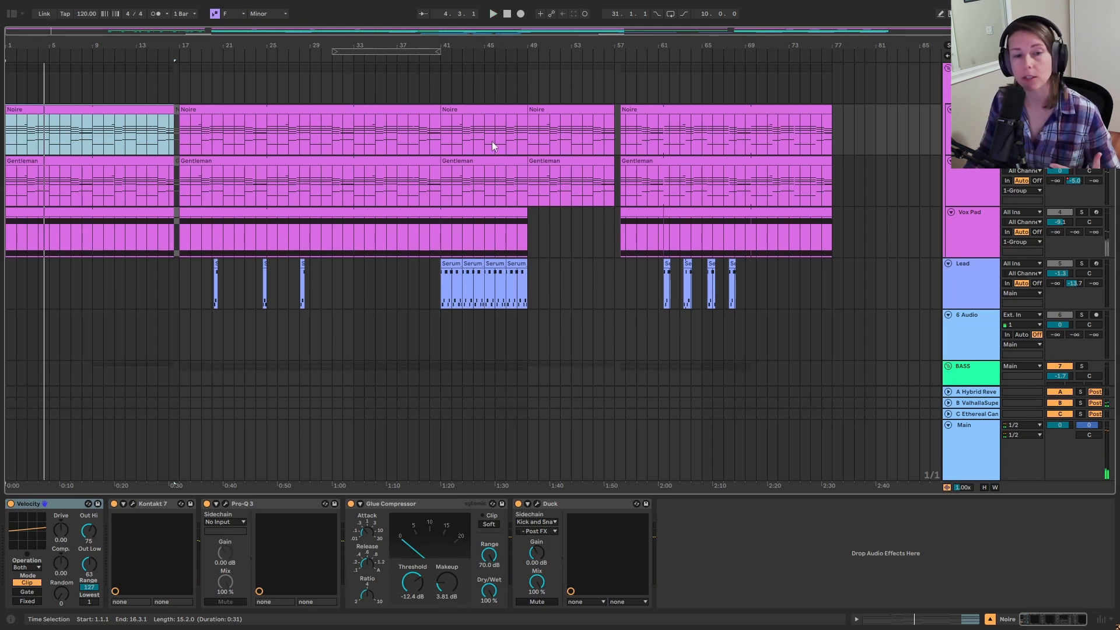
Open the first Gentleman clip in an enlarged note editor and highlight the C3 to C4 notes of its first chord
click(982, 176)
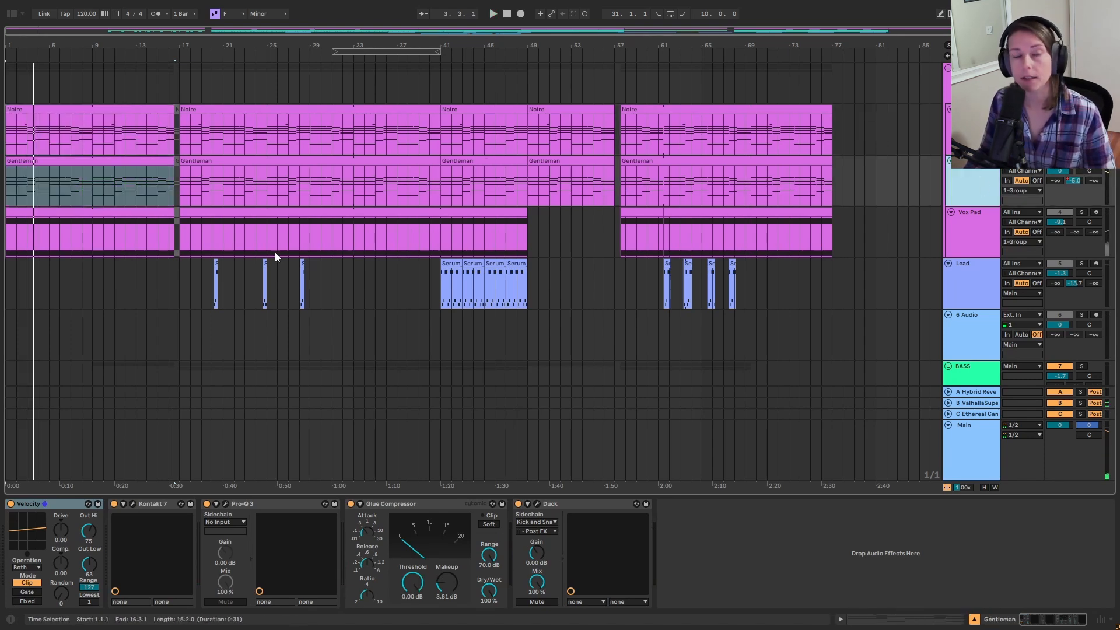
double_click(82, 161)
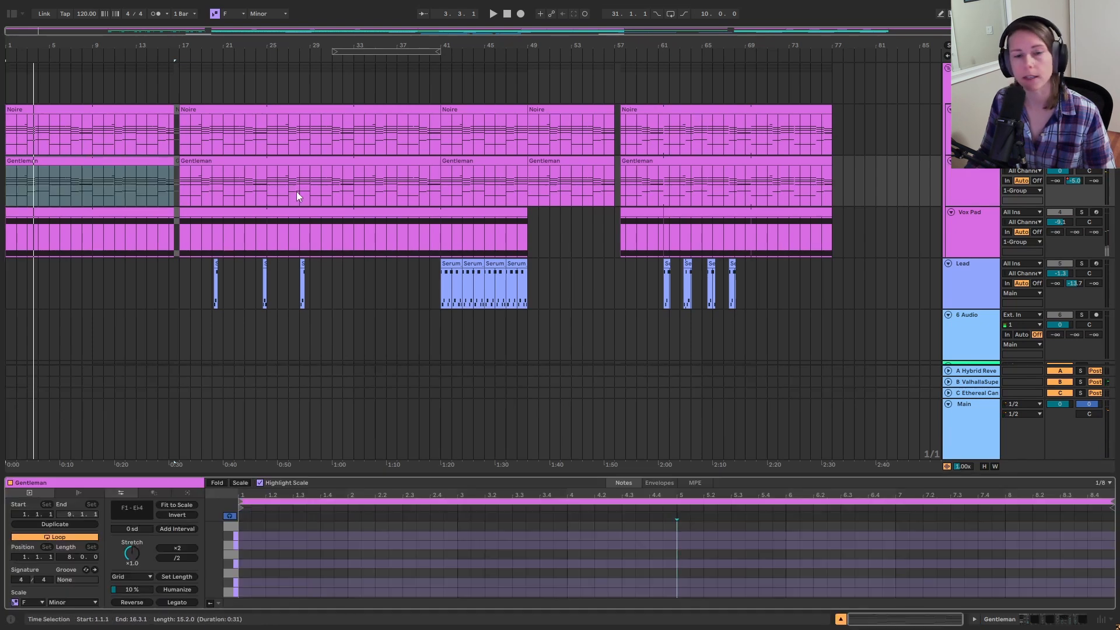
drag(405, 474, 435, 88)
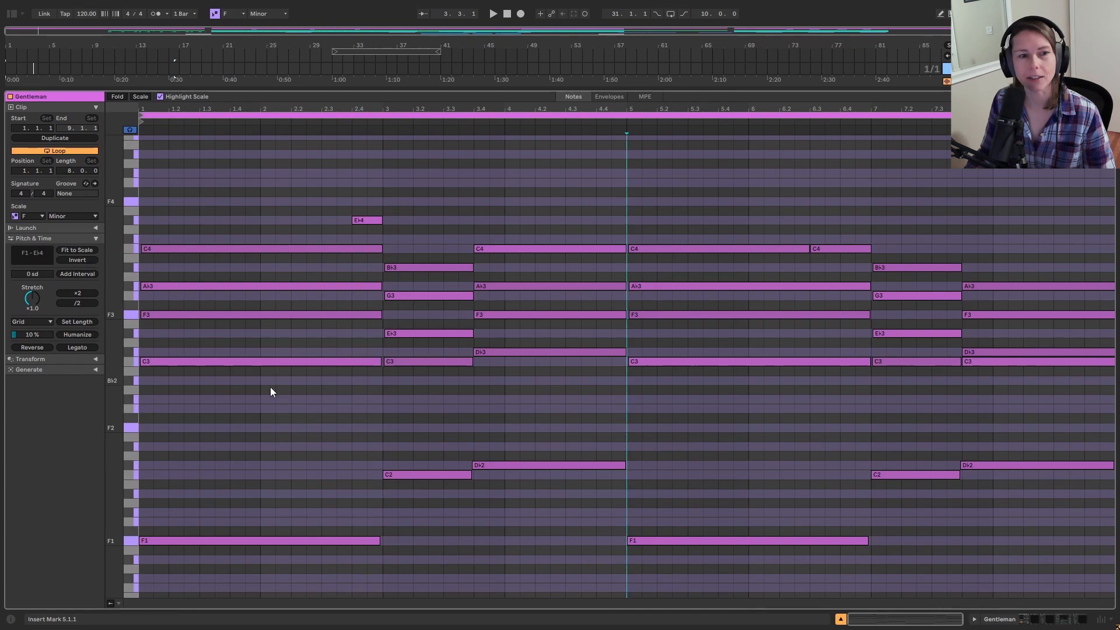
drag(269, 430, 261, 184)
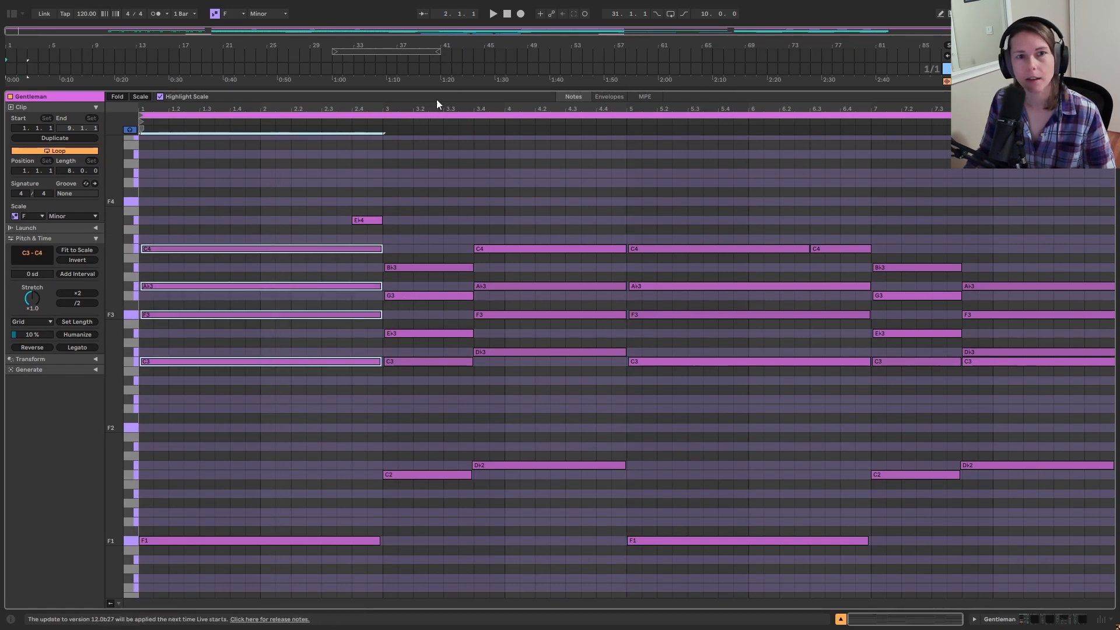
drag(438, 87, 439, 436)
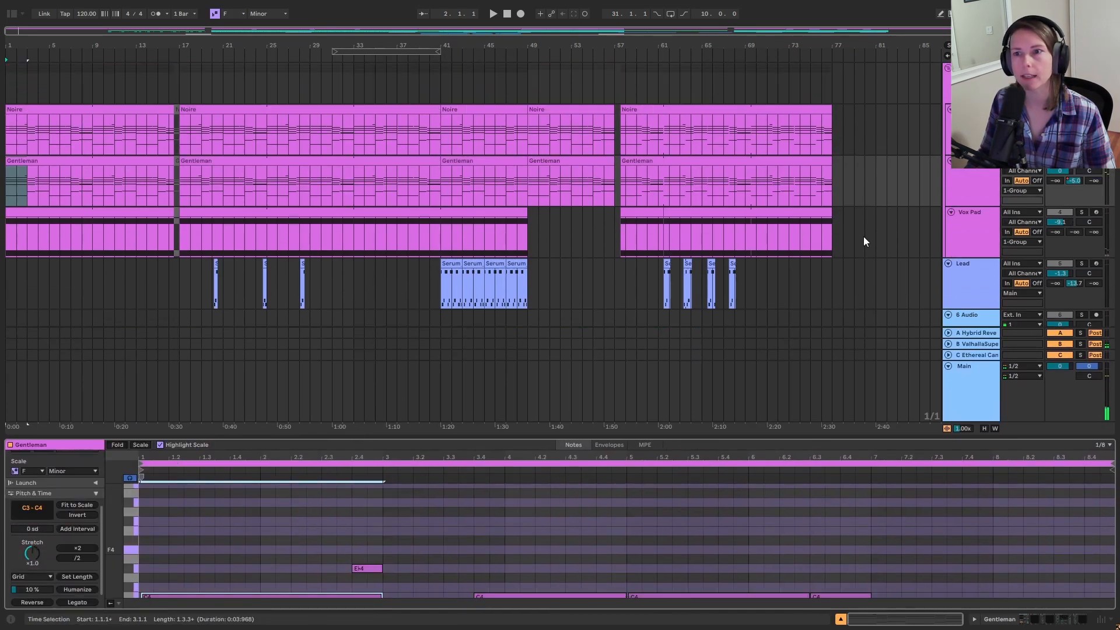
Bring up the Noire clip's notes for comparison and highlight the C3 to C4 notes of its first chord
key(Up)
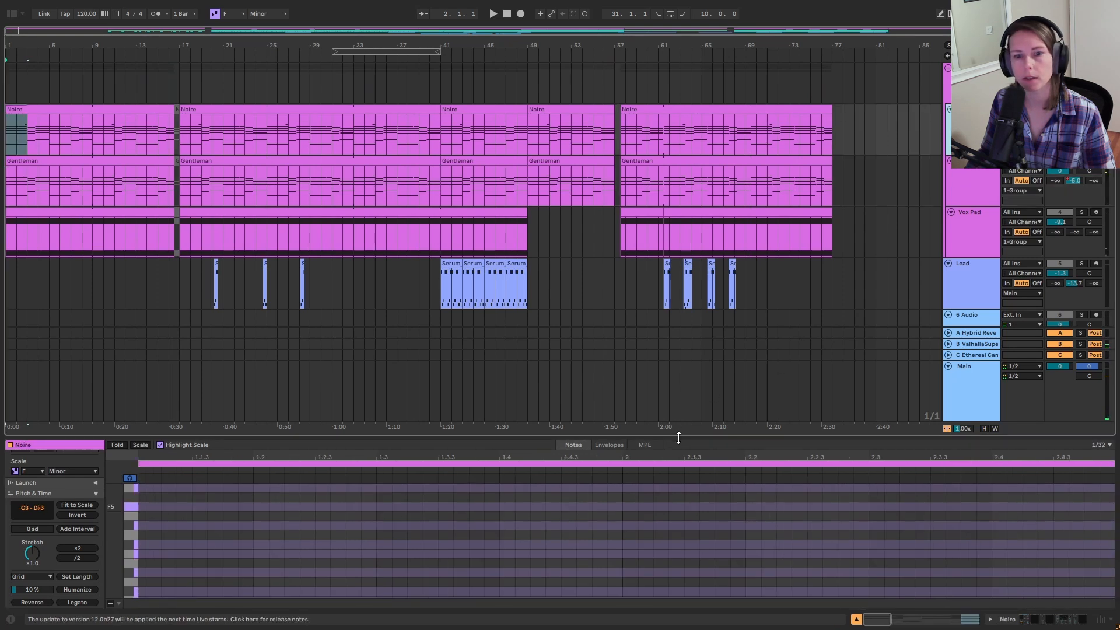
drag(679, 437, 679, 88)
scroll(228, 542, up, 2)
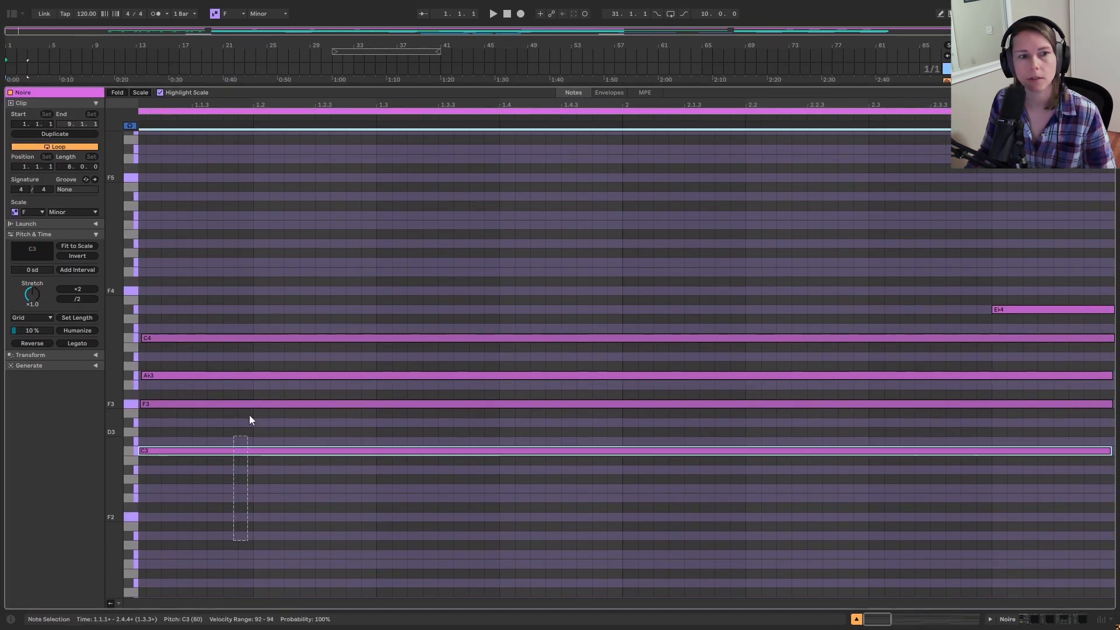
drag(286, 106, 177, 102)
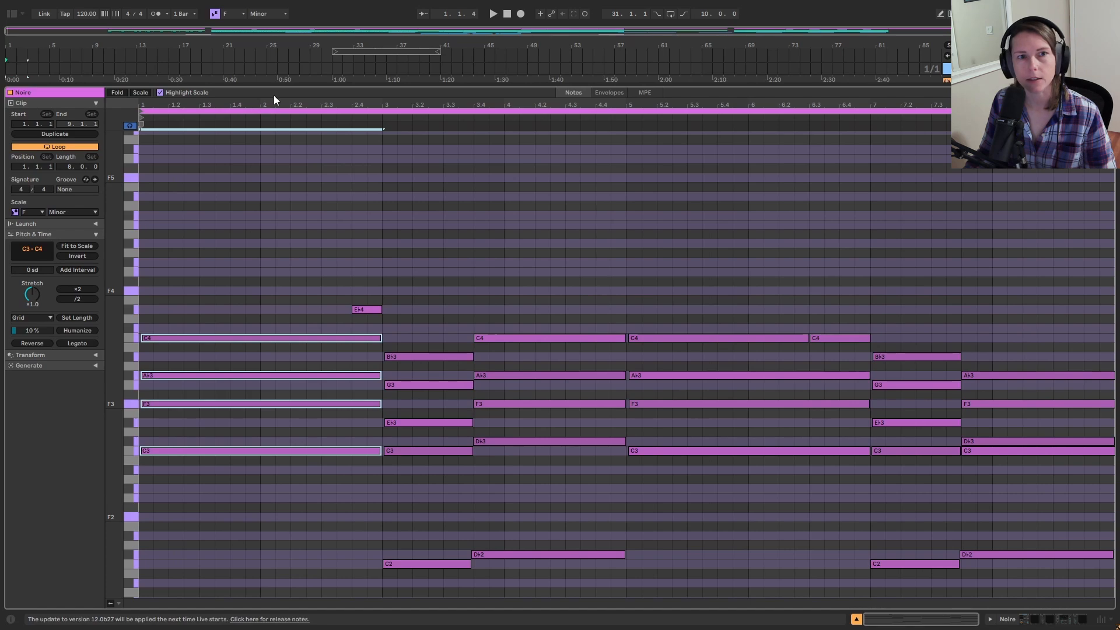
drag(271, 90, 275, 477)
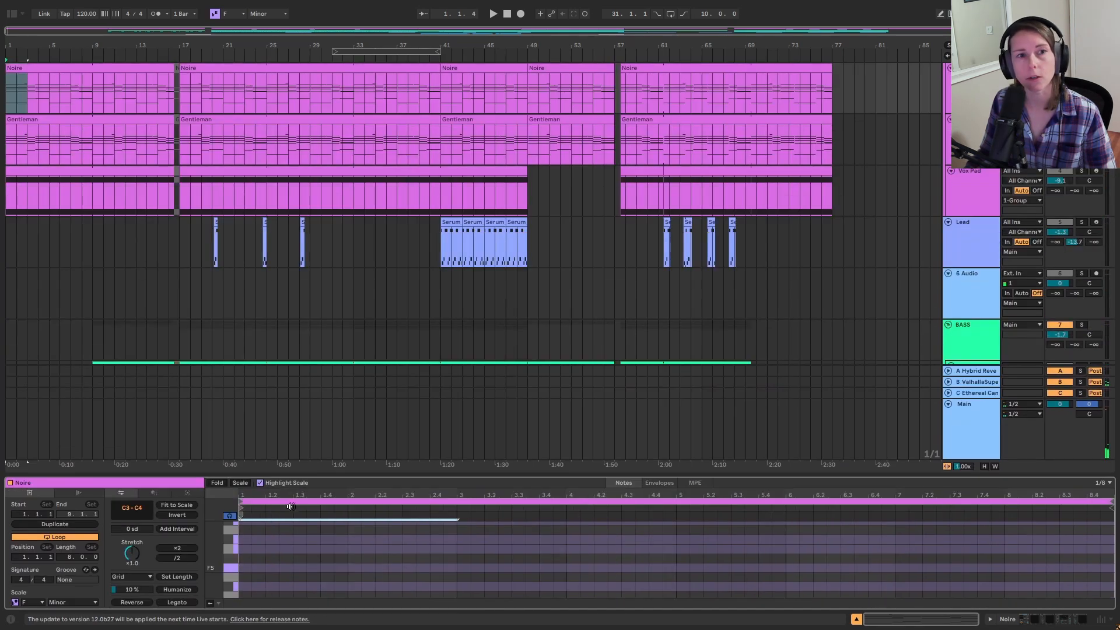
Examine the Pro-Q 3 equalizer curve on the Gentleman track and take that track out of solo
scroll(506, 418, up, 1)
click(973, 111)
double_click(973, 161)
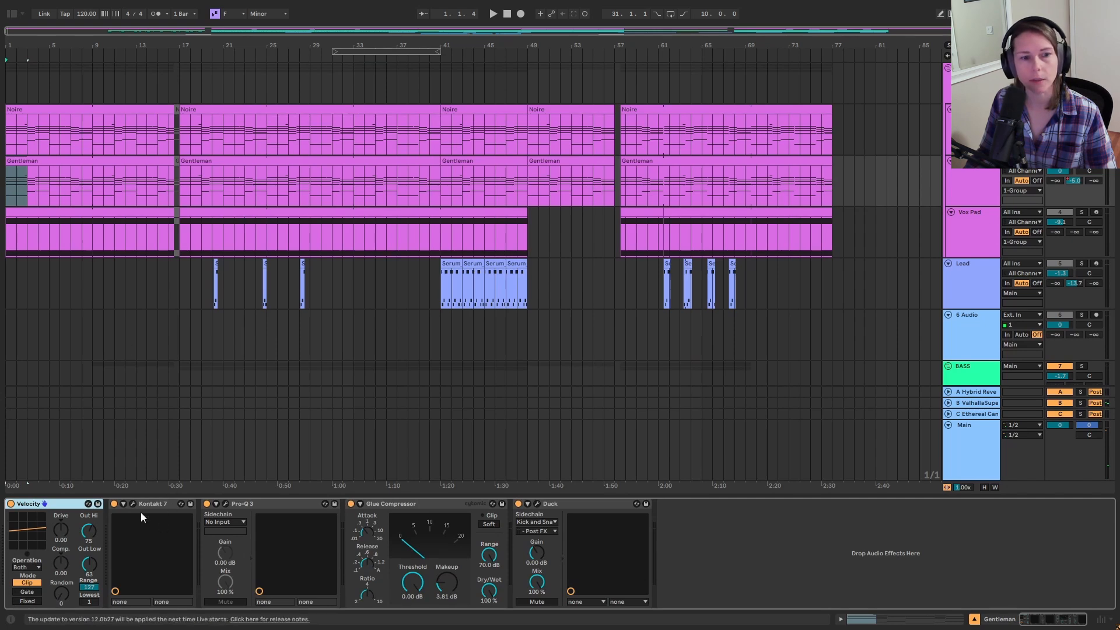
click(225, 504)
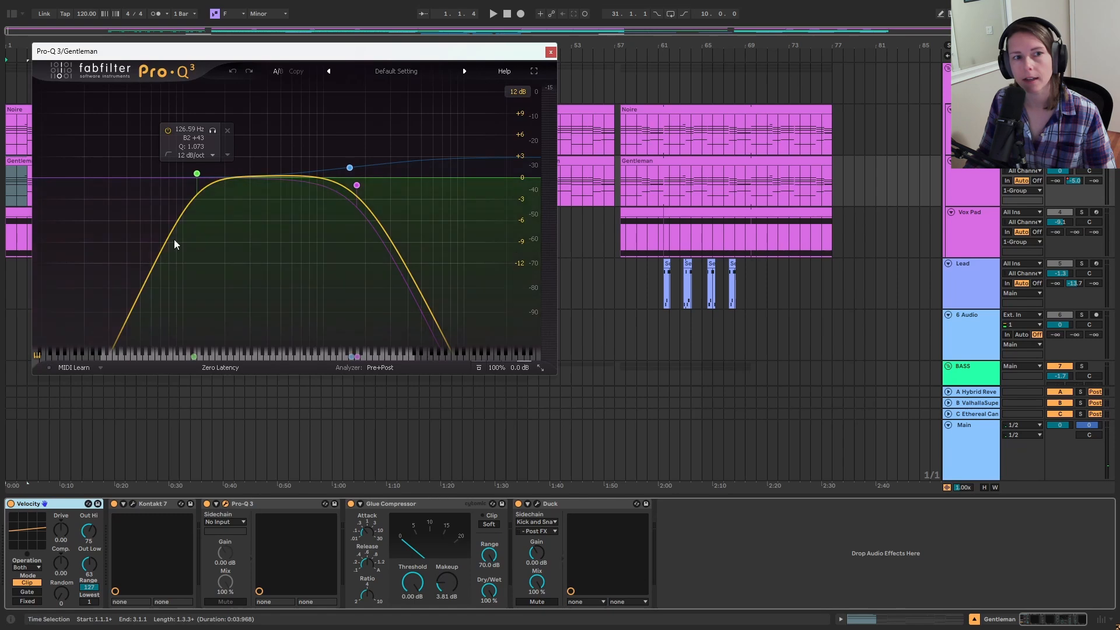
click(550, 52)
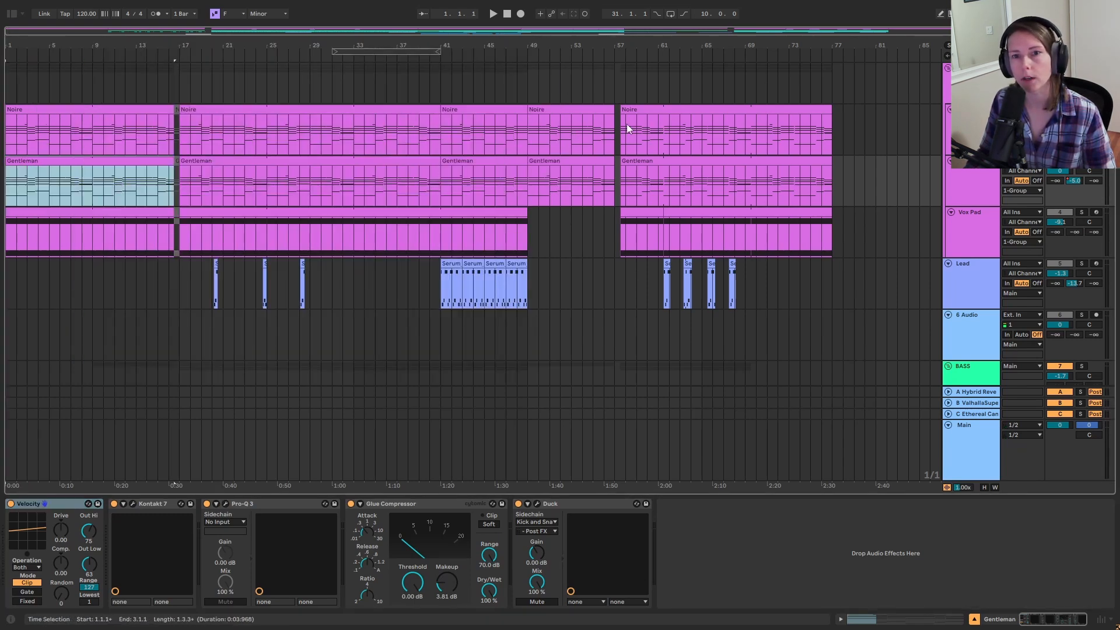
click(980, 173)
click(1082, 161)
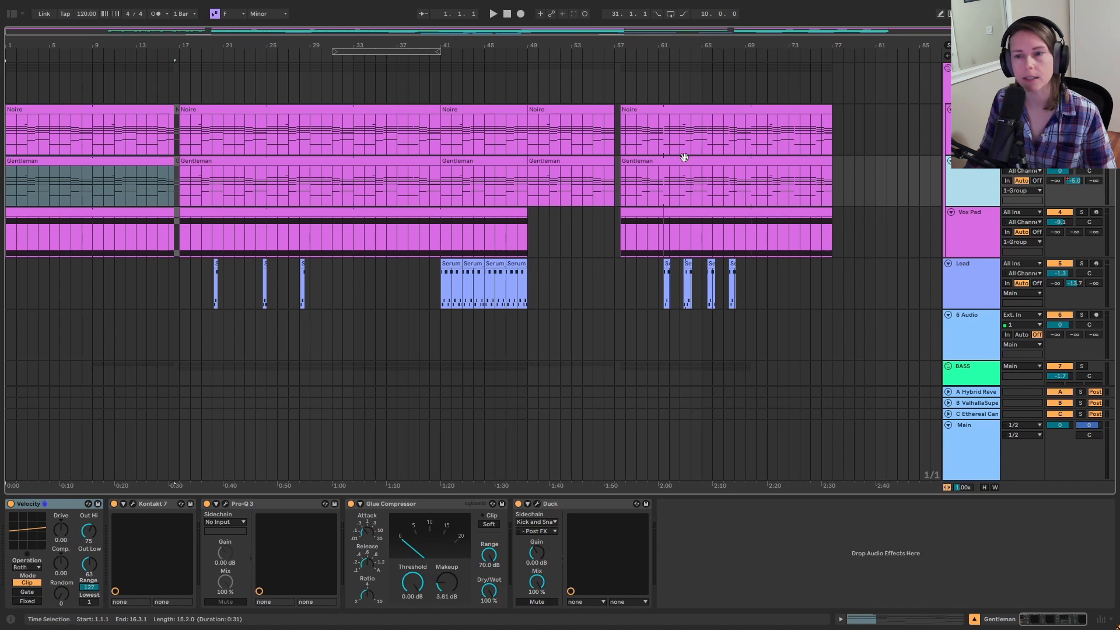
Show the Vox Pad track's Sampler sample and play the track's first clip in solo
click(983, 215)
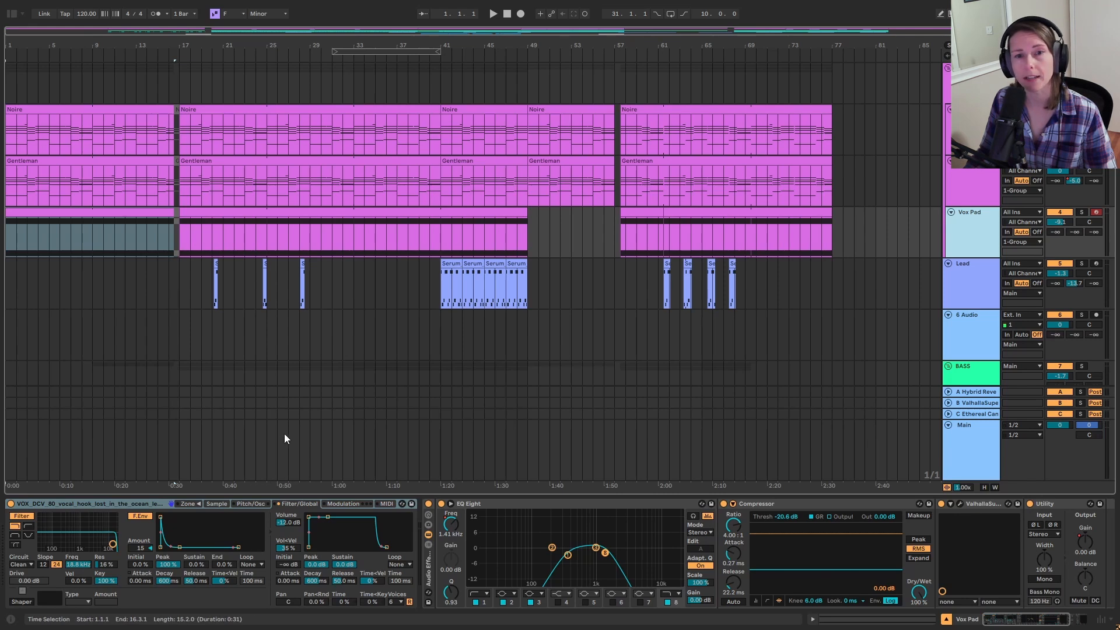
scroll(285, 439, down, 2)
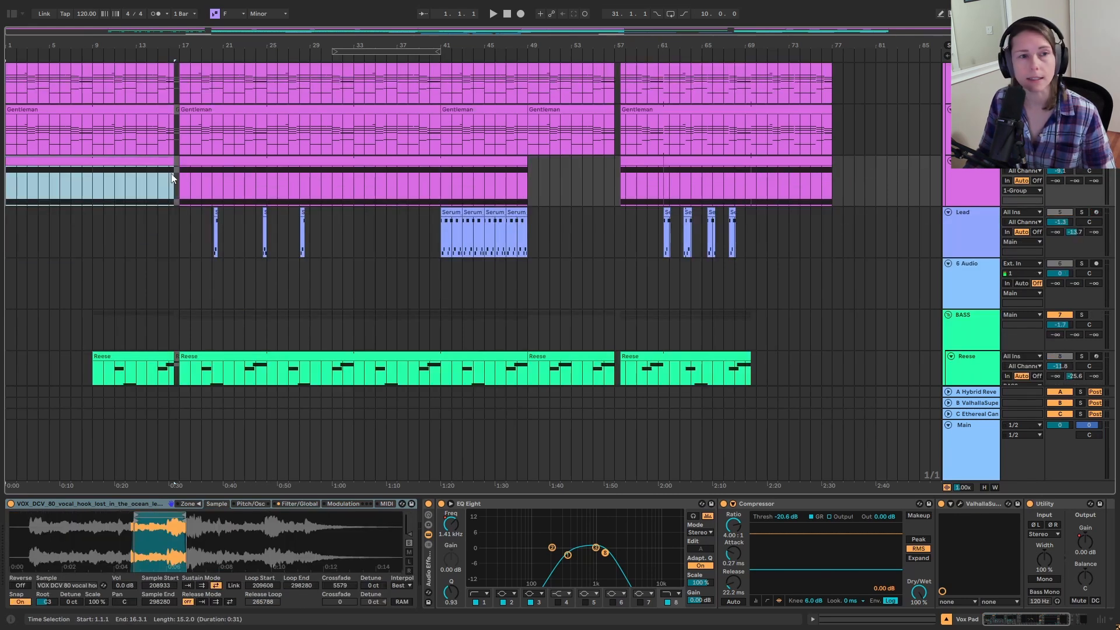
key(space)
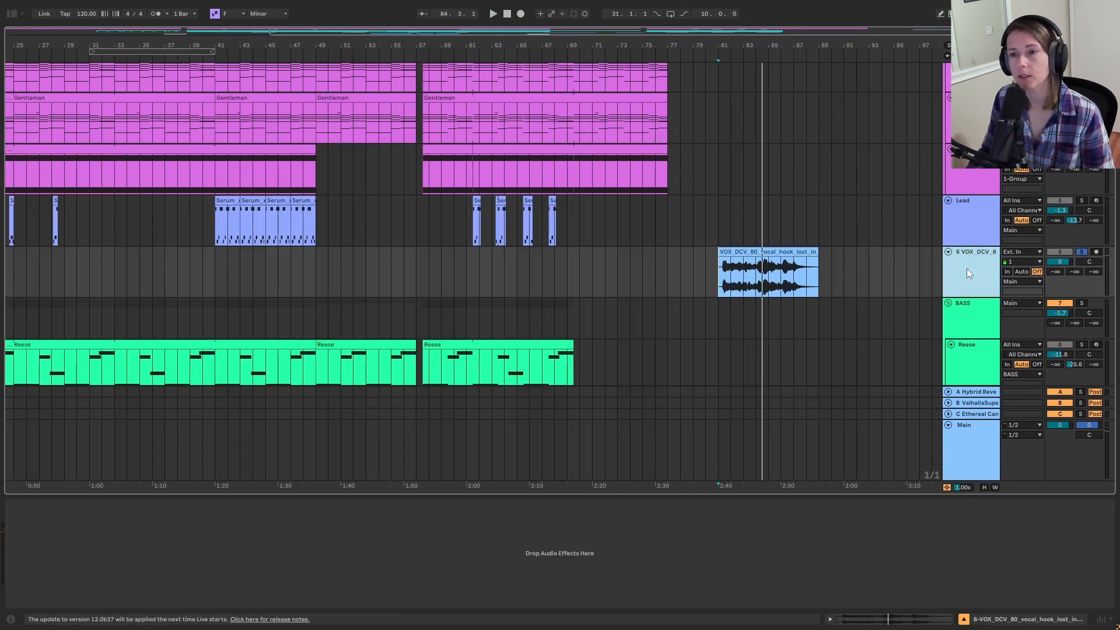
Insert a MIDI track and load the VOX_DCV_80_vocal_hook_lost_in_the_ocean_lead_wet_Cmin clip into it as a Simpler instrument
right_click(967, 268)
click(1032, 373)
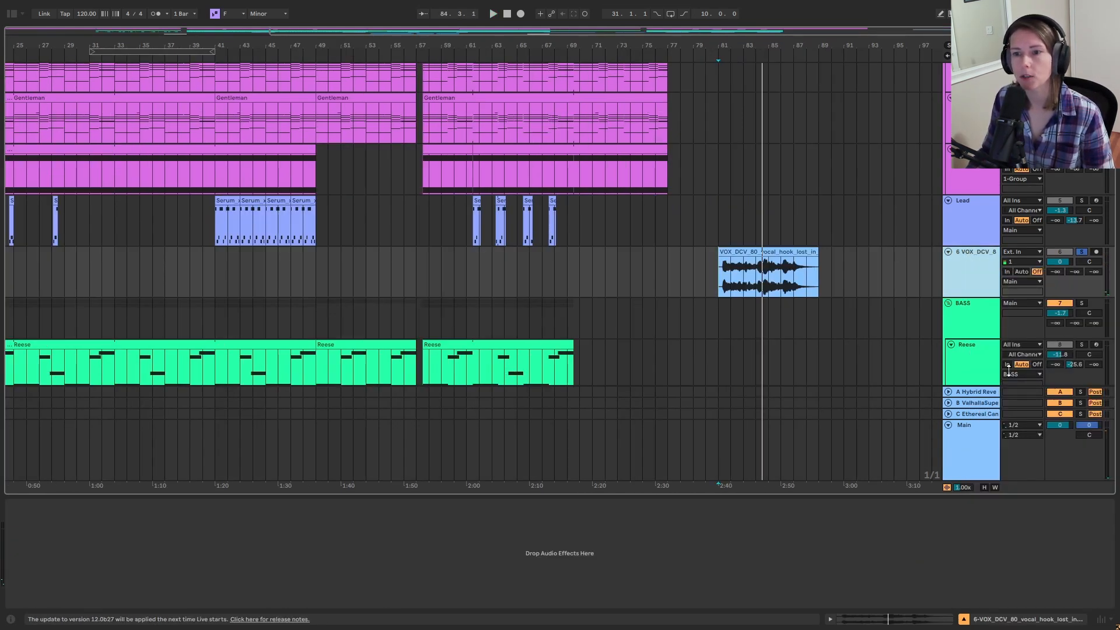
drag(784, 252, 146, 560)
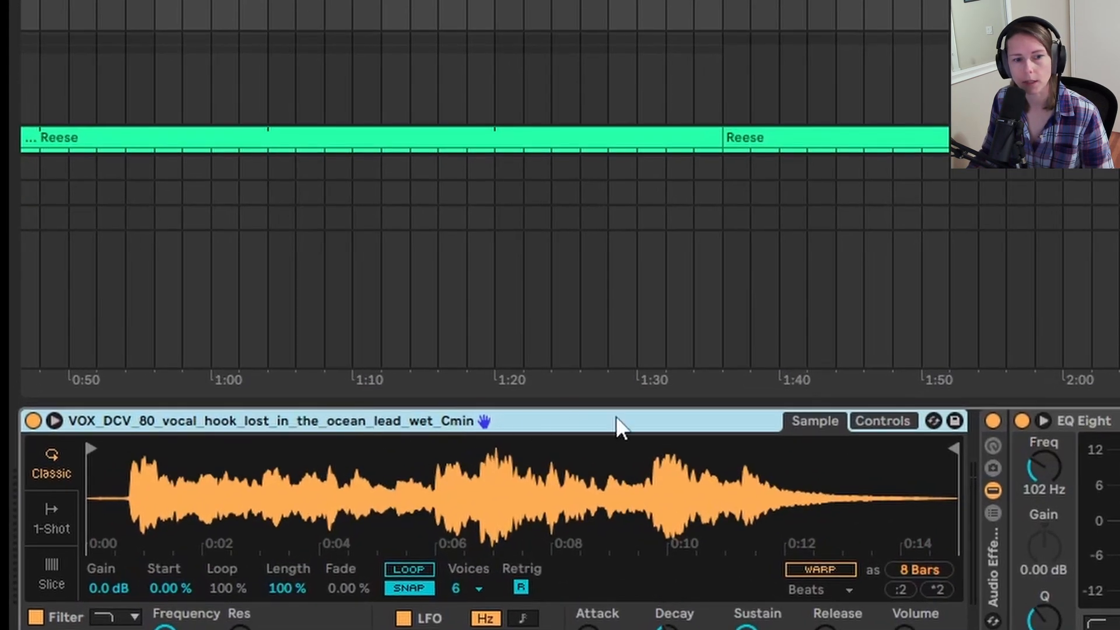
Convert the Simpler to a Sampler and narrow the vocal sample to start at 170083 and end at 263723
right_click(536, 423)
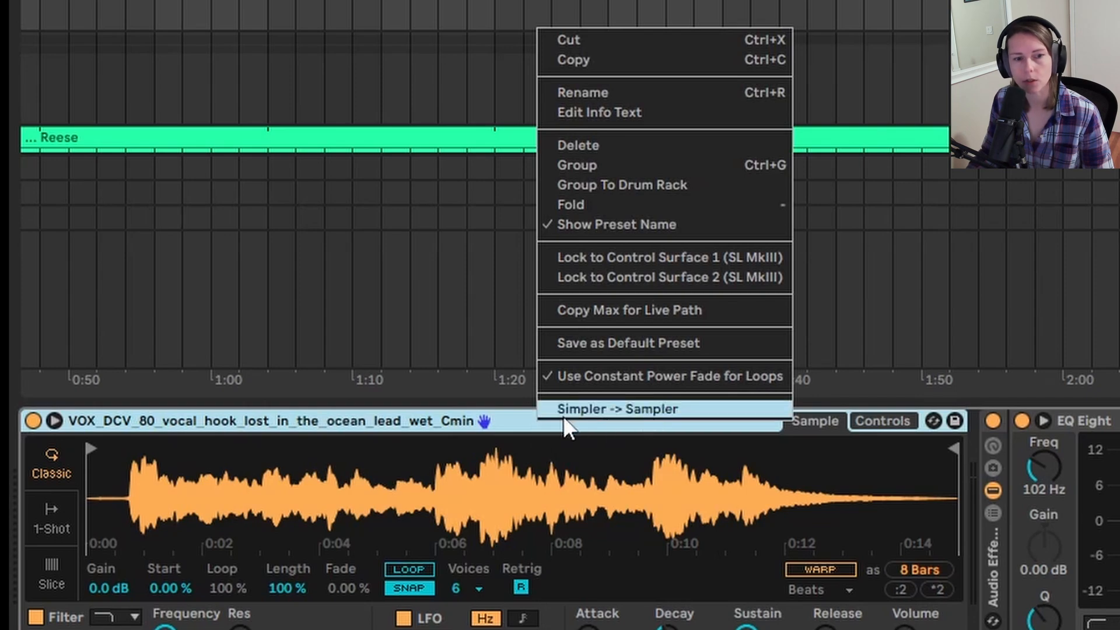
click(634, 409)
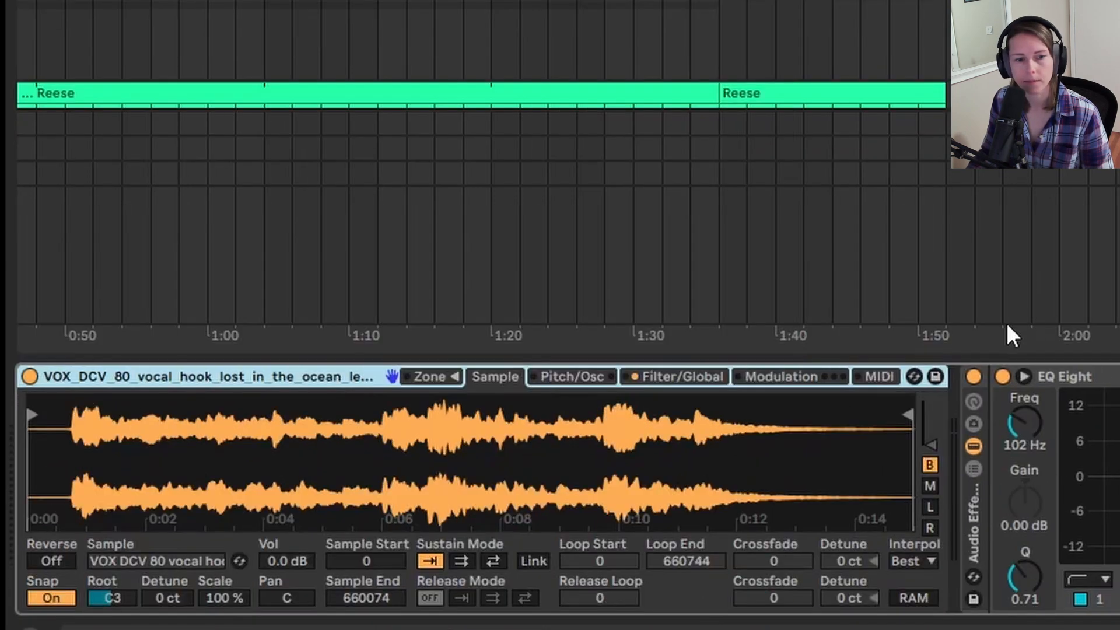
drag(32, 415, 270, 416)
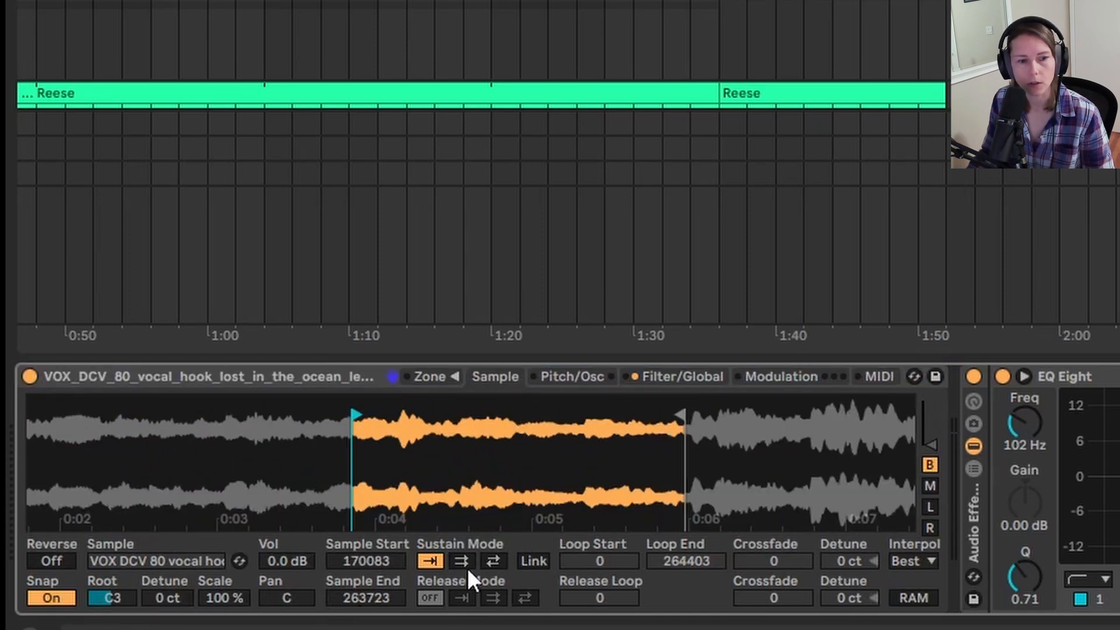
Set the Sampler's sustain mode to a back-and-forth loop and adjust where the loop starts in the vocal sample
click(494, 562)
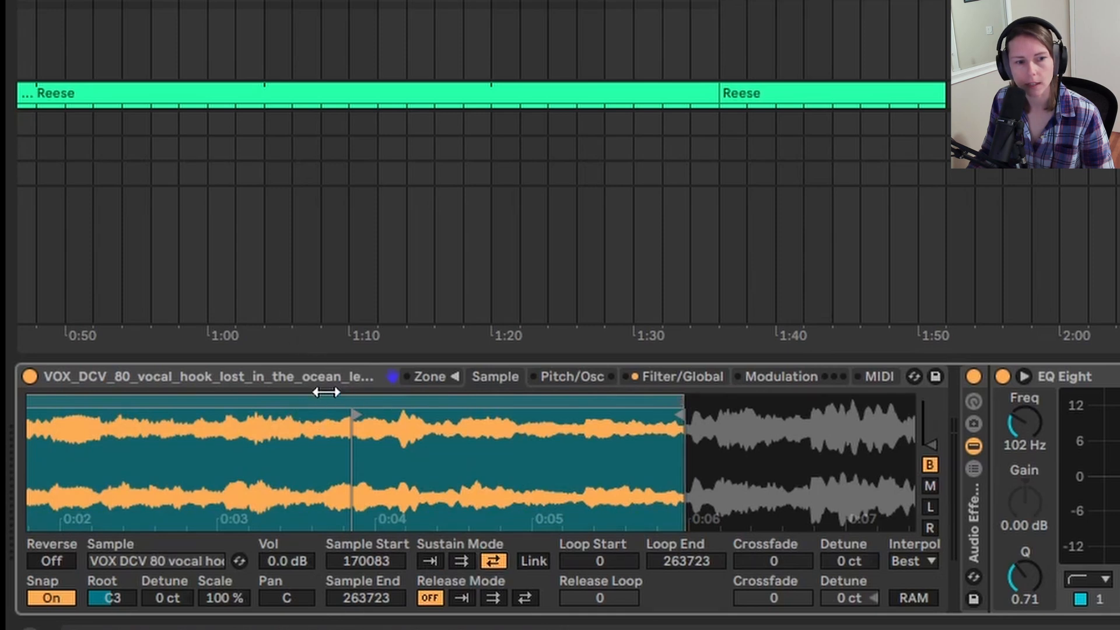
drag(333, 417, 267, 399)
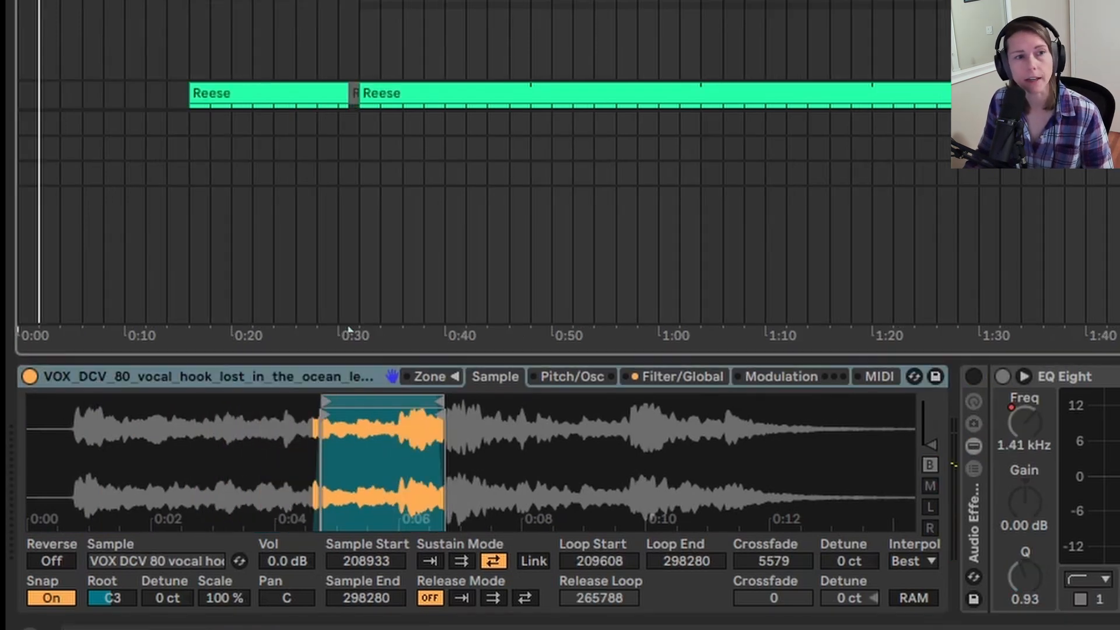
Play the Vox Pad while enabling its audio effect rack, comparing the Compressor off and on, and switching on the Valhalla reverb
key(space)
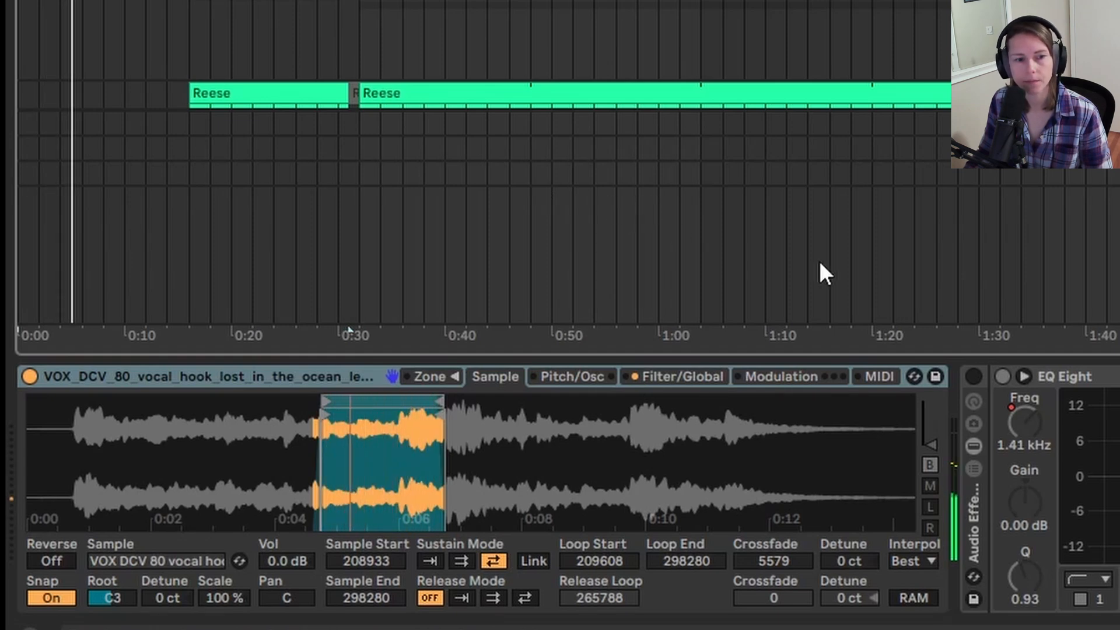
click(975, 376)
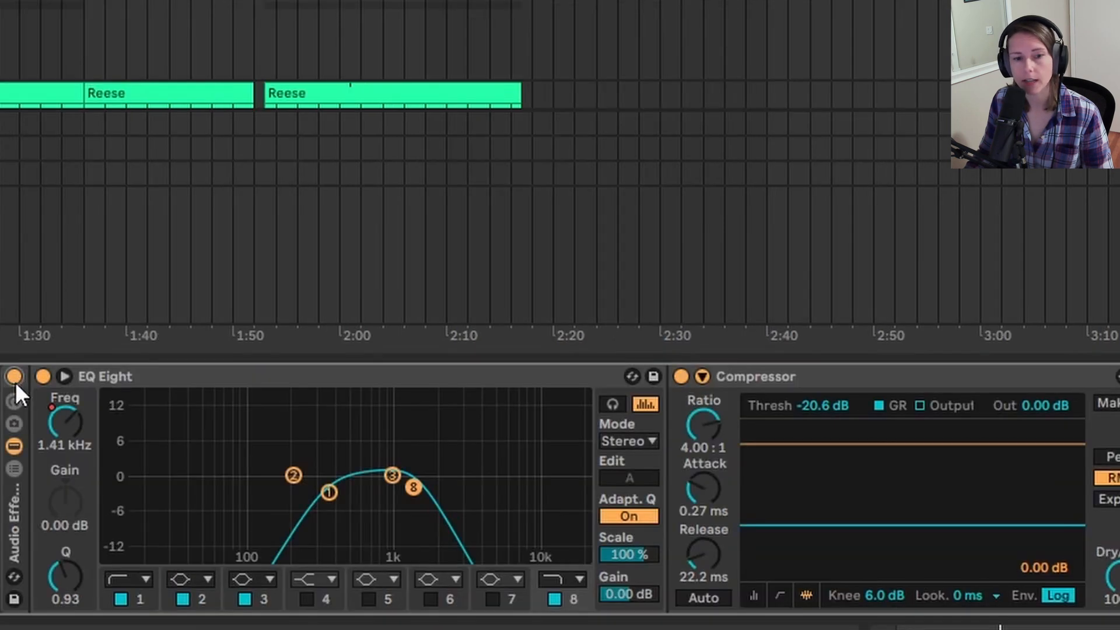
click(681, 377)
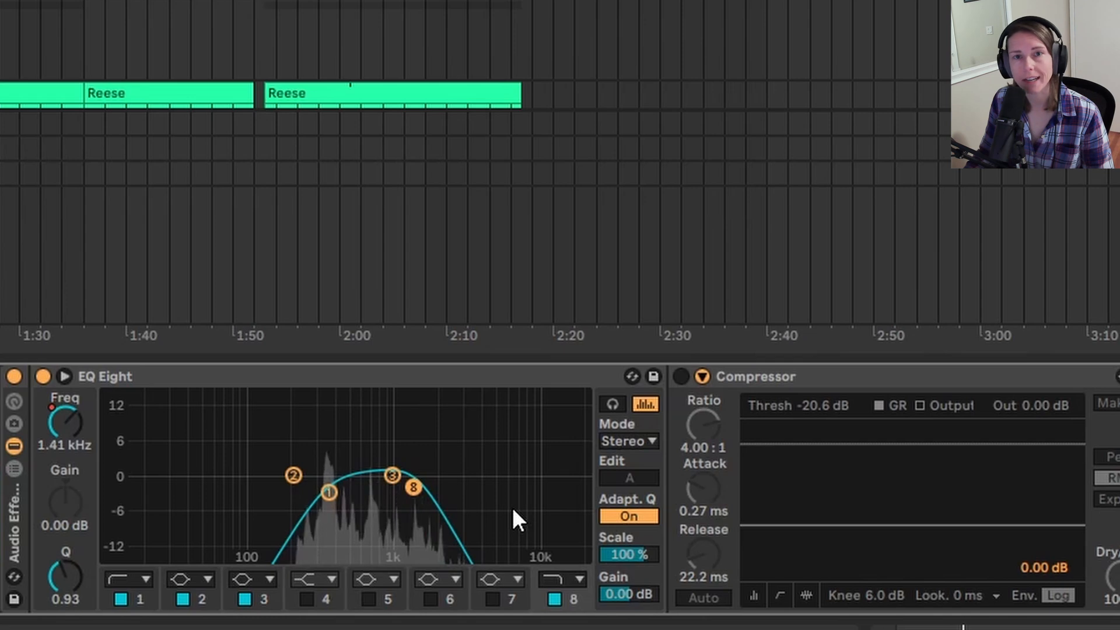
click(681, 377)
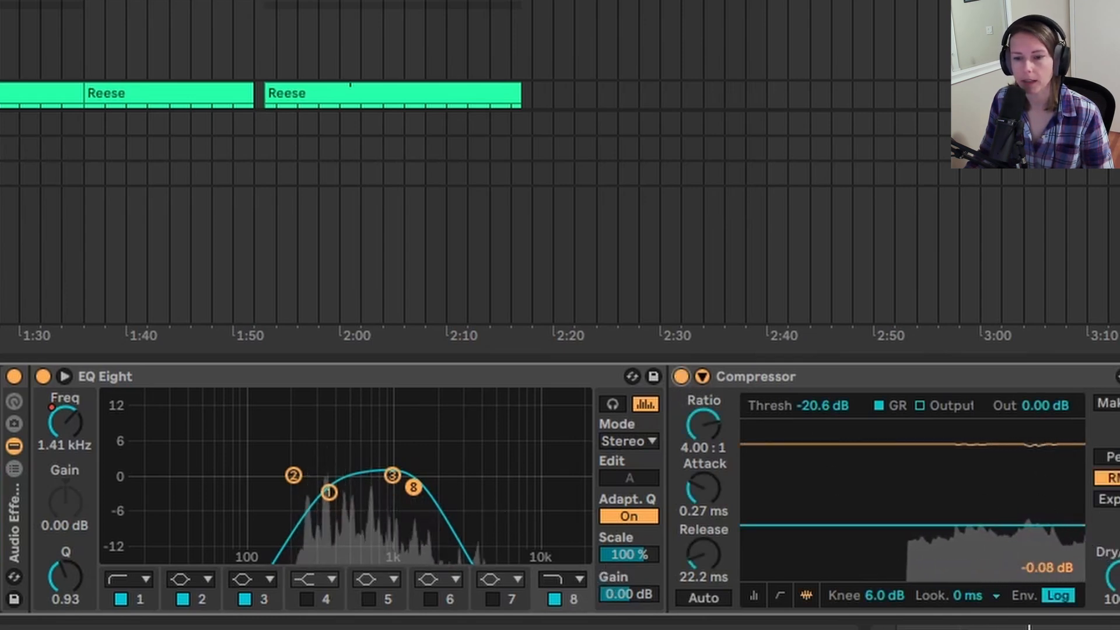
scroll(627, 431, right, 10)
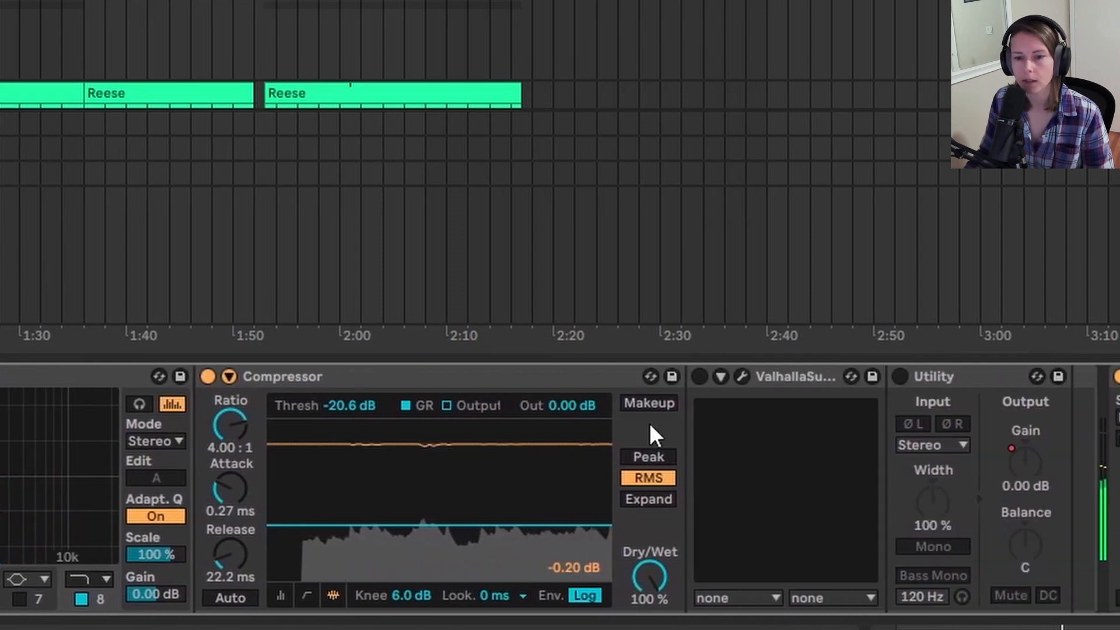
click(703, 378)
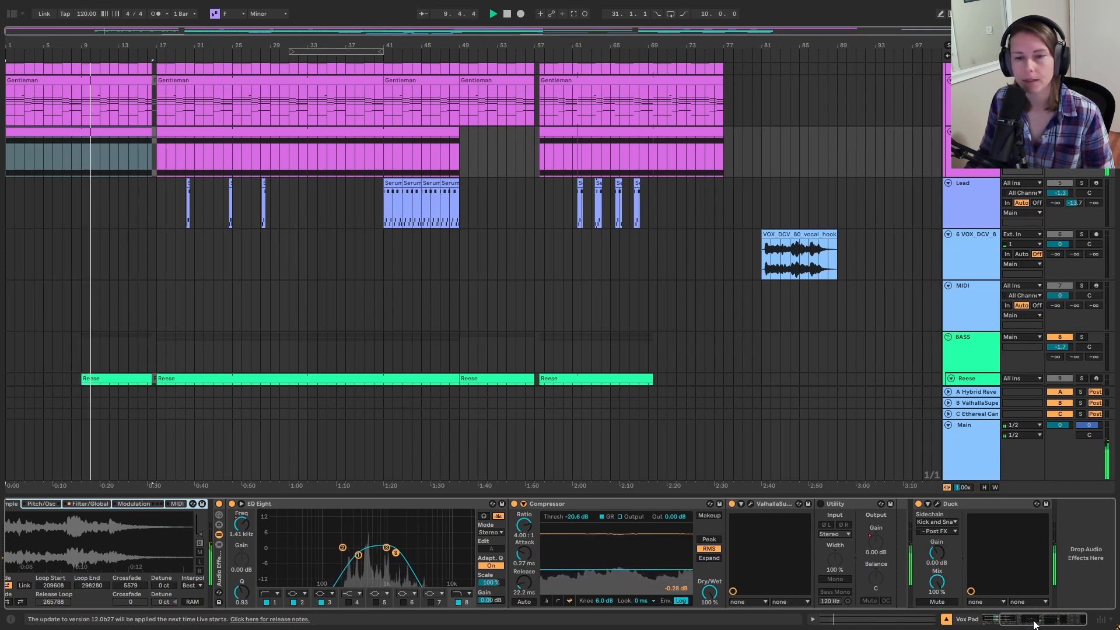
drag(1034, 624, 1020, 623)
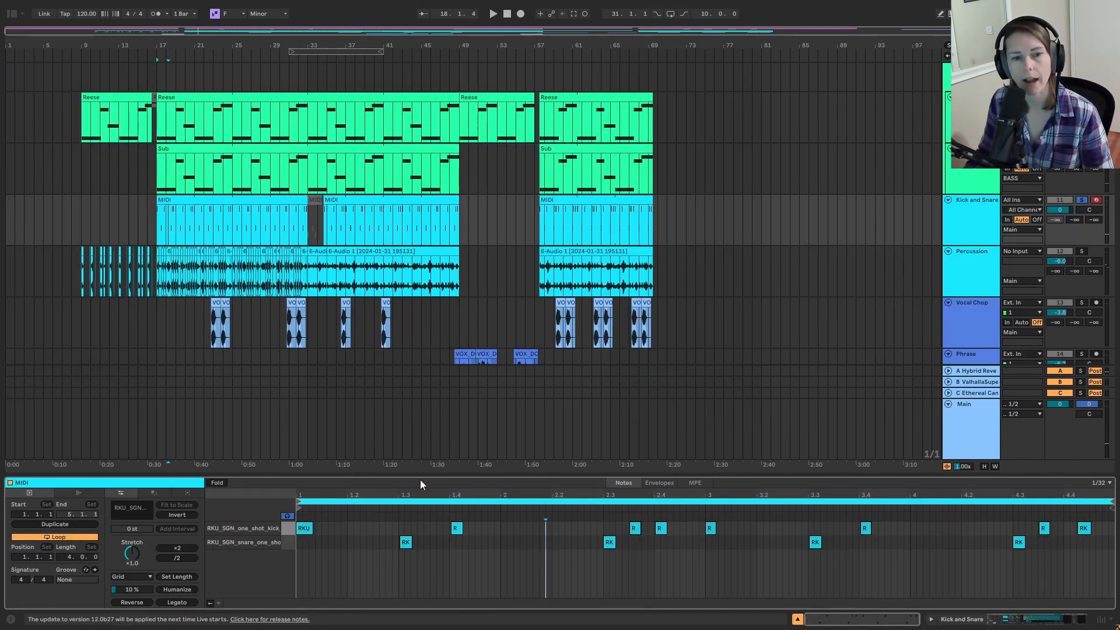
Examine the kick and snare note pattern in an enlarged clip editor while playing the Kick and Snare track
drag(418, 476, 418, 214)
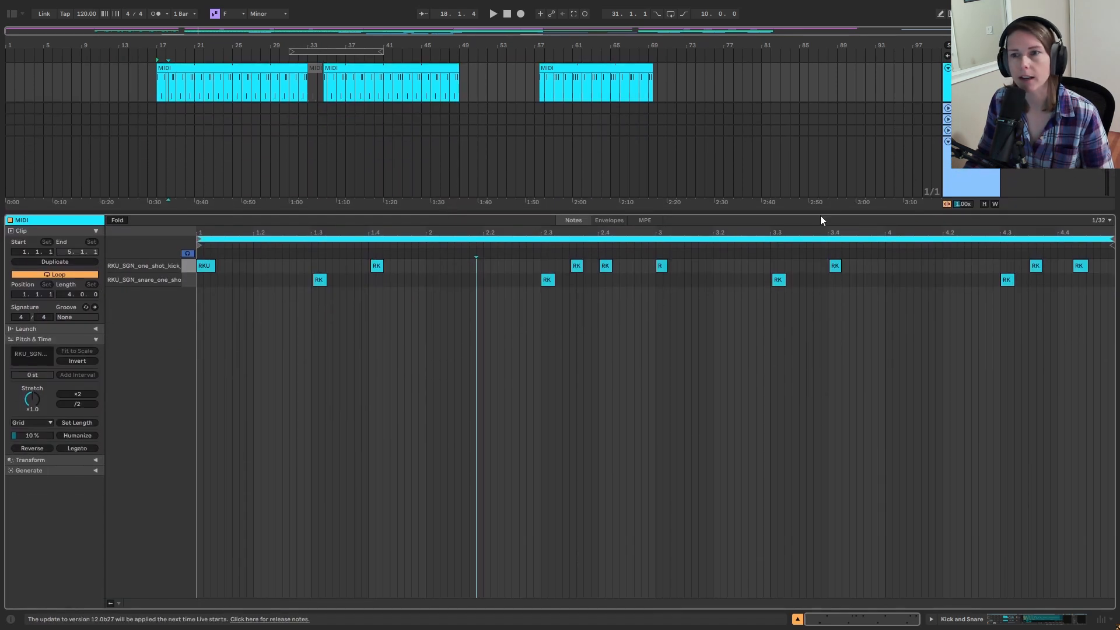
key(space)
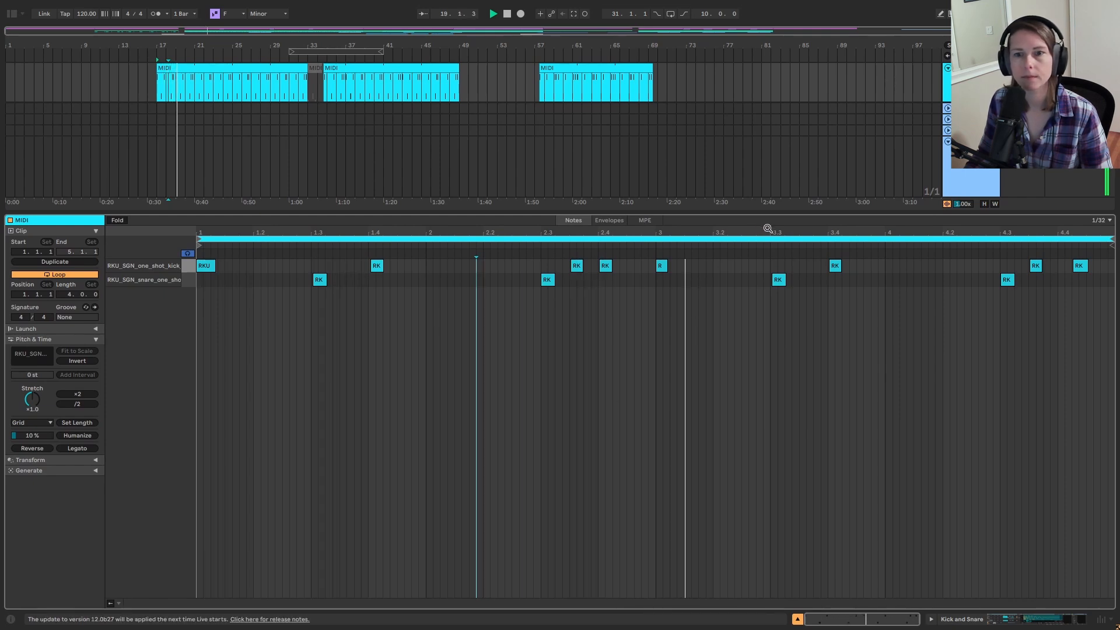
drag(625, 212, 625, 589)
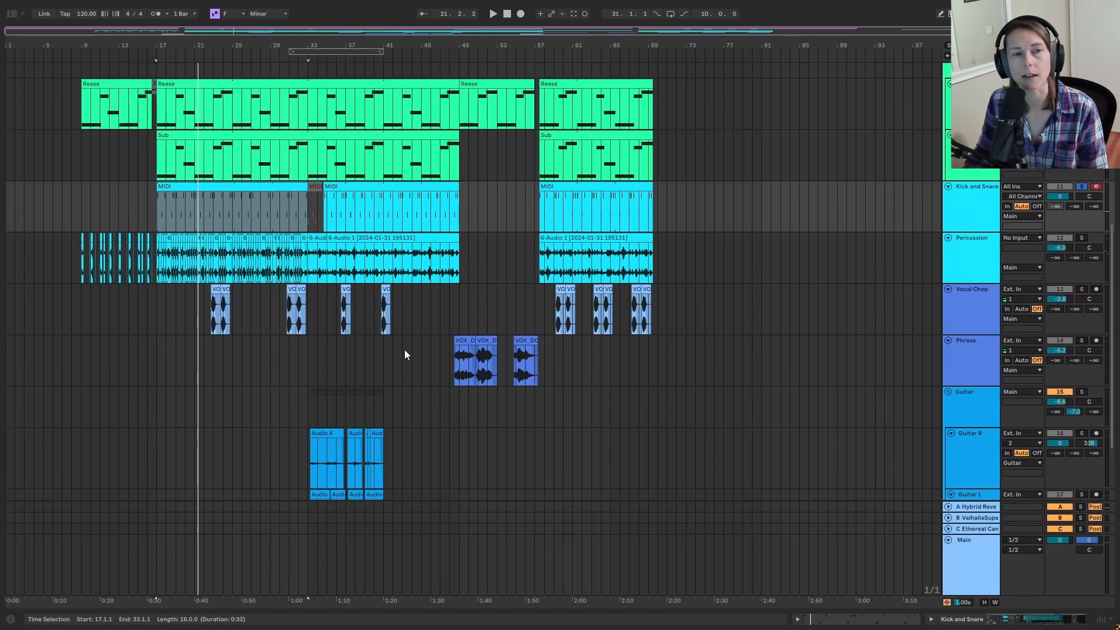
Examine the Percussion track's chopped audio clips up close and play them in solo from bar 17
scroll(414, 357, up, 1)
drag(238, 45, 259, 299)
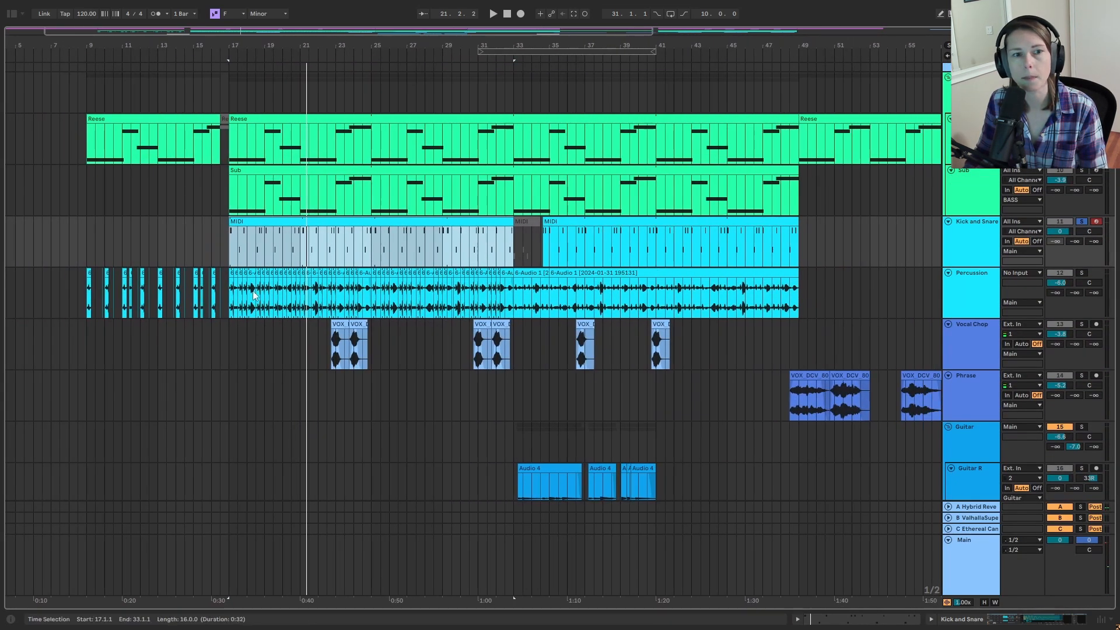
click(234, 272)
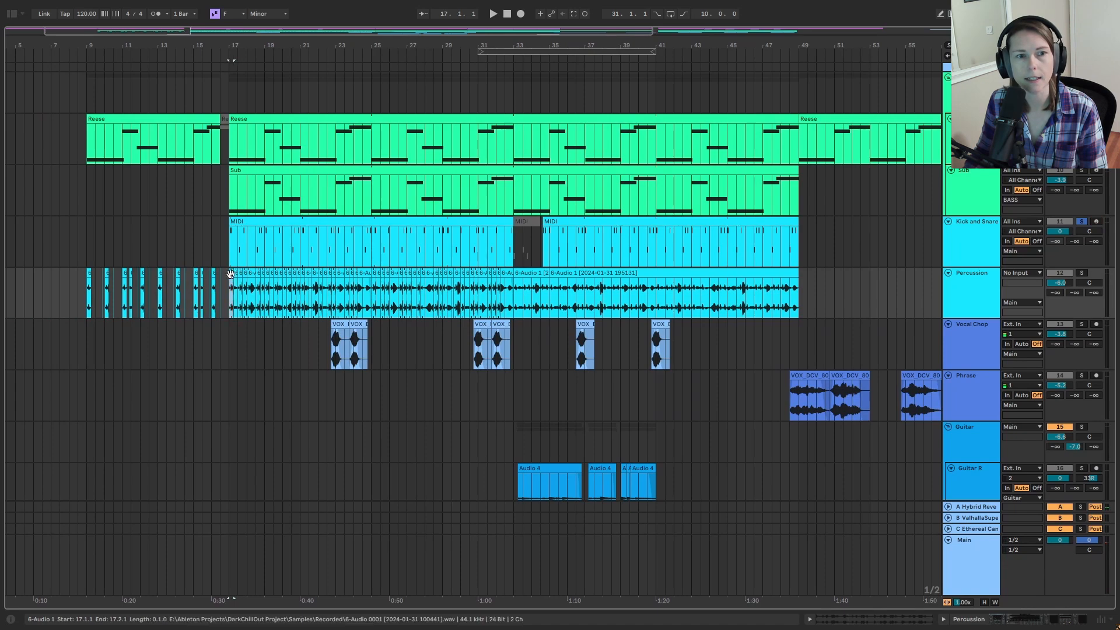
drag(235, 46, 190, 137)
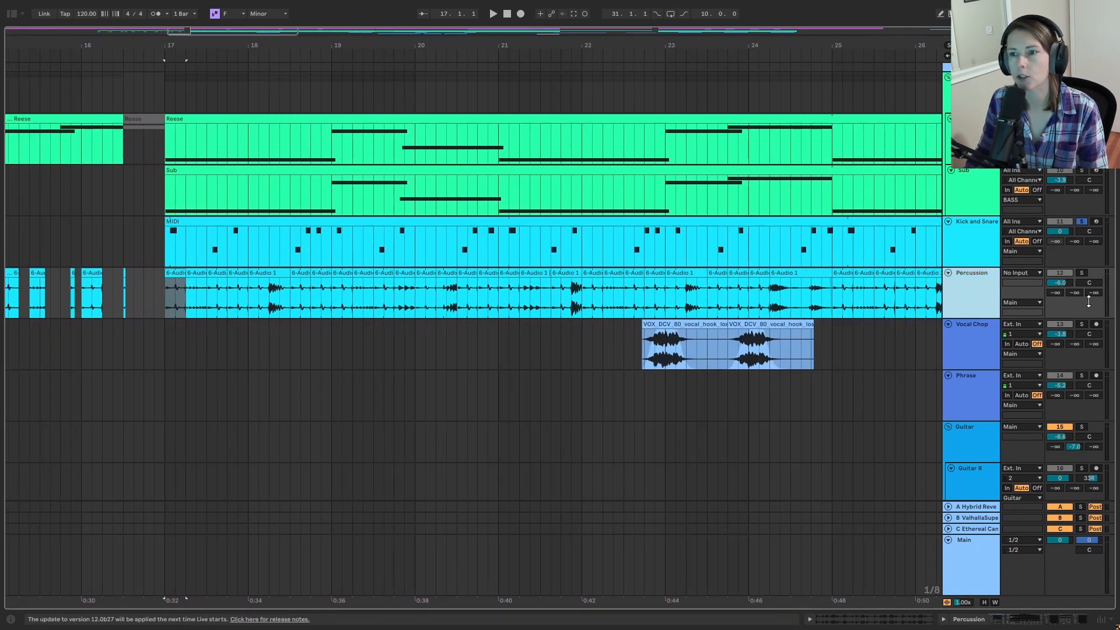
drag(293, 60, 514, 143)
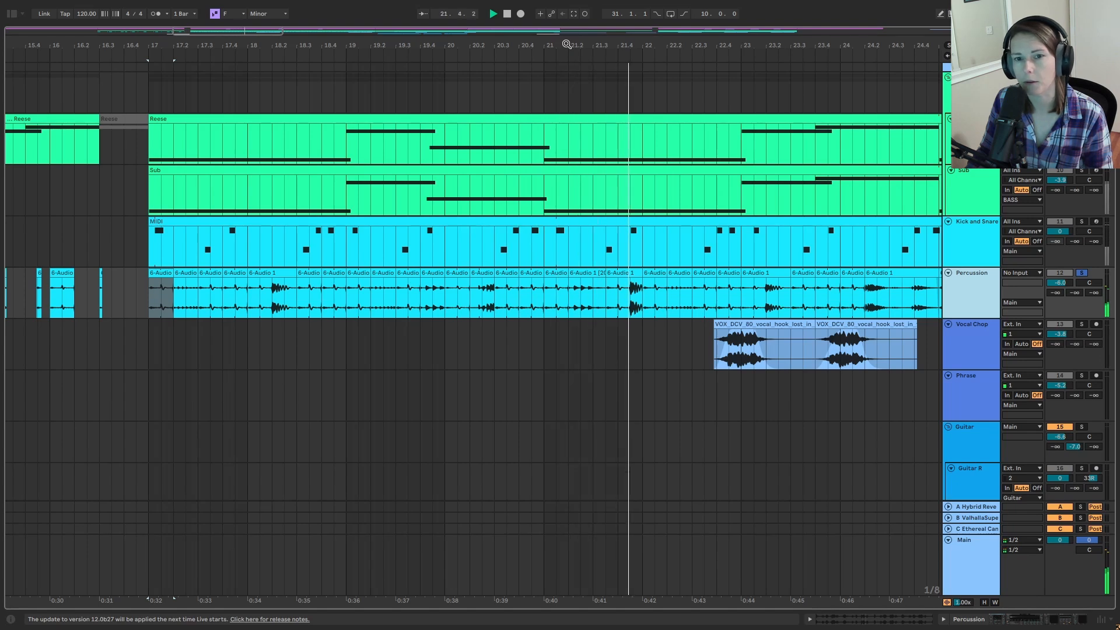
drag(567, 45, 343, 38)
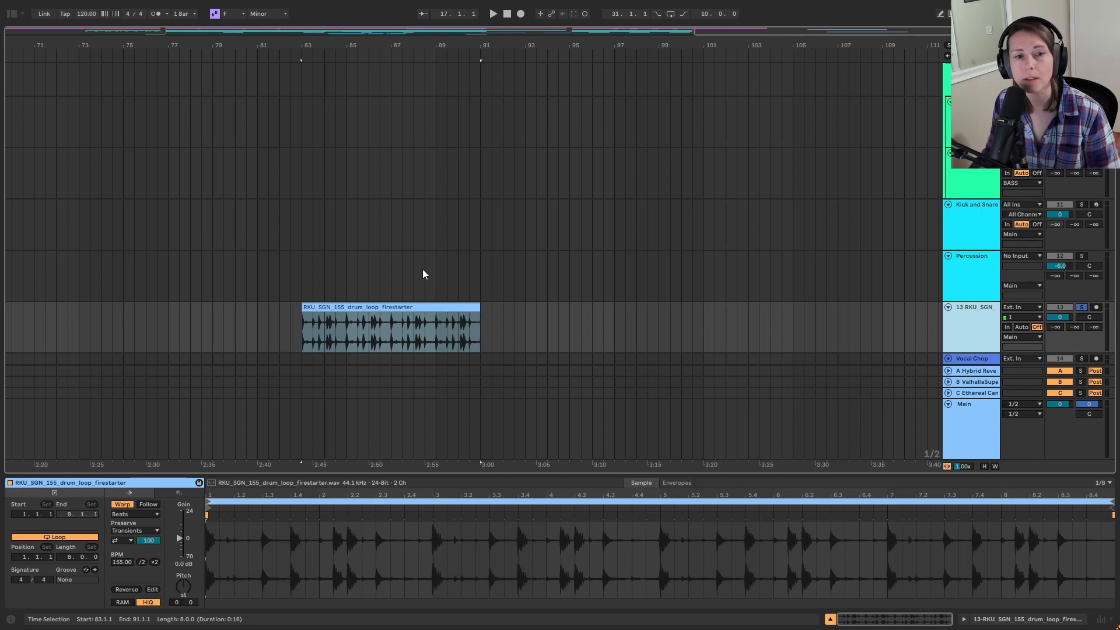
Play the RKU_SGN_155_drum_loop_firestarter clip from its start at bar 83, then stop playback
scroll(422, 273, down, 2)
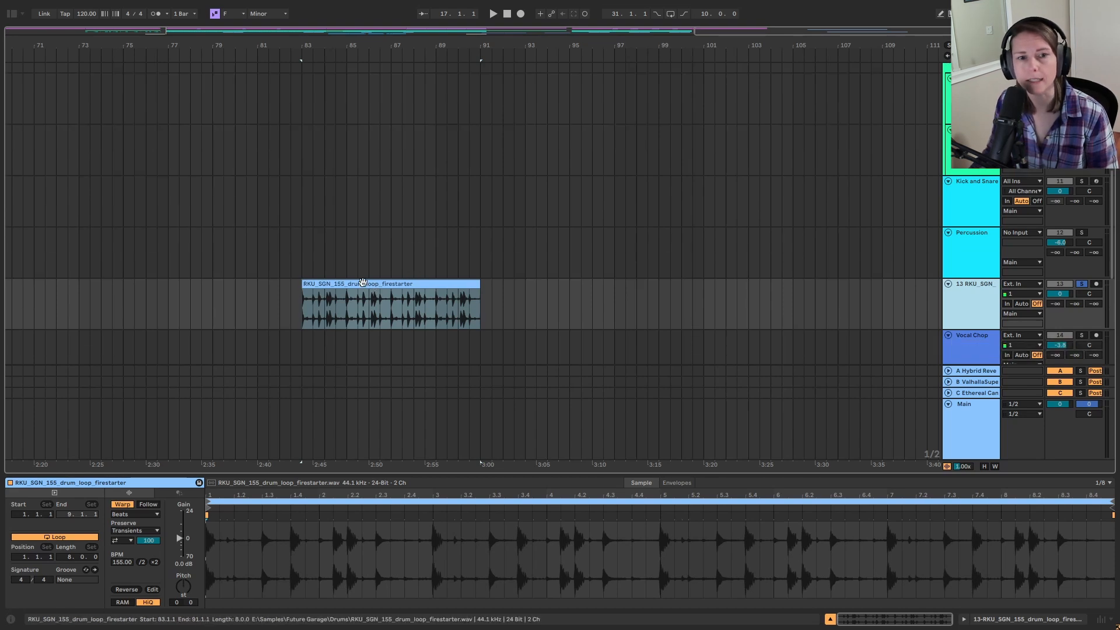
click(439, 318)
key(space)
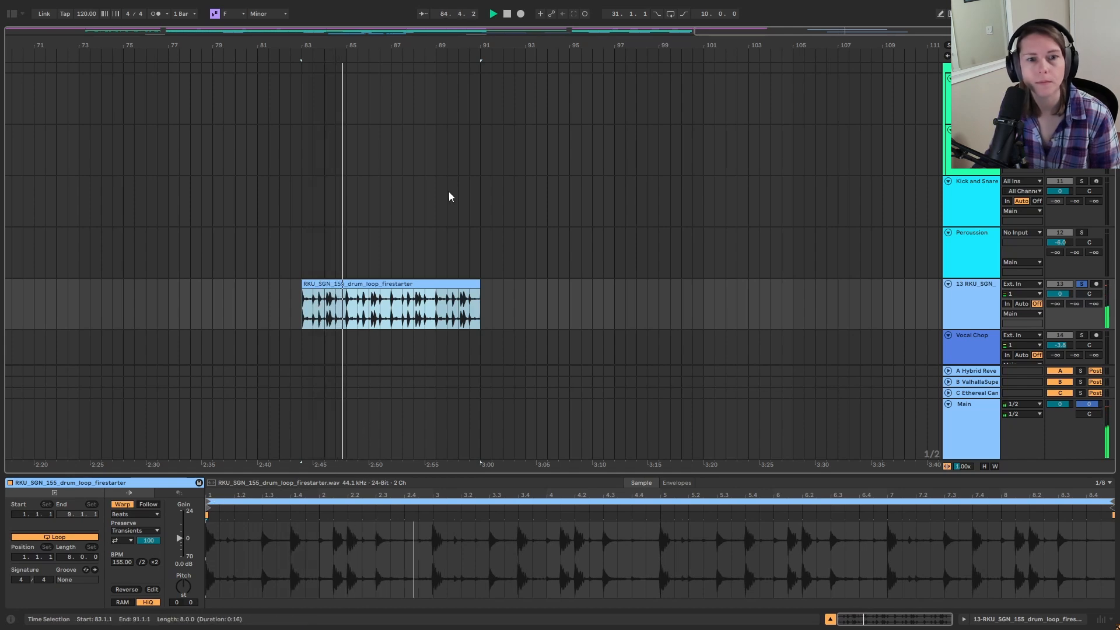
key(space)
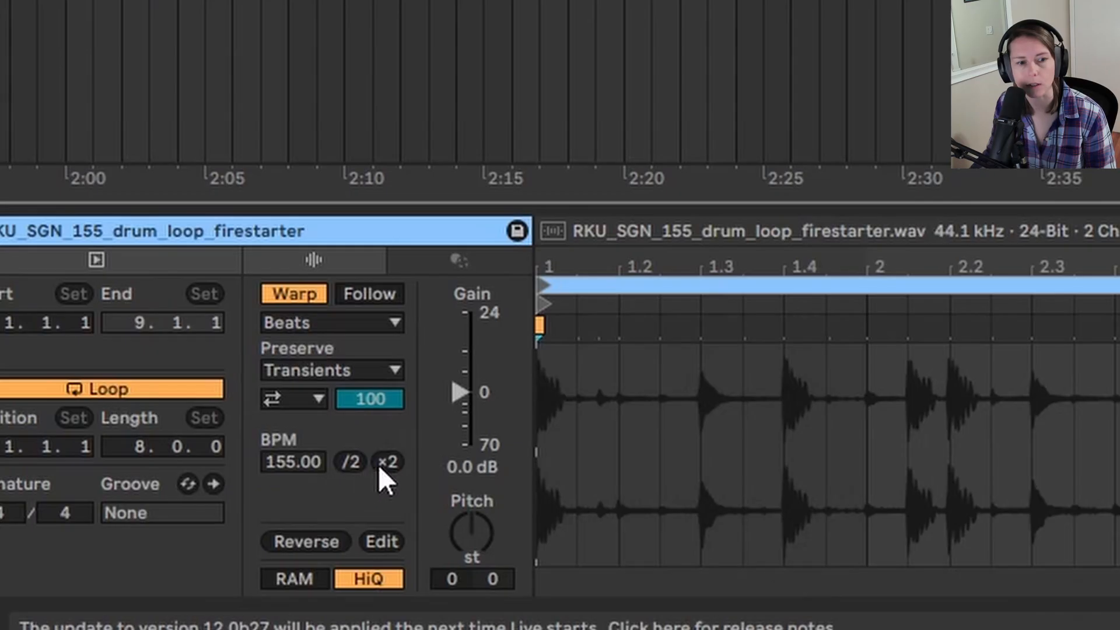
Double the drum loop's clip tempo to 310 BPM, extend the clip to 16 bars and play it
click(155, 562)
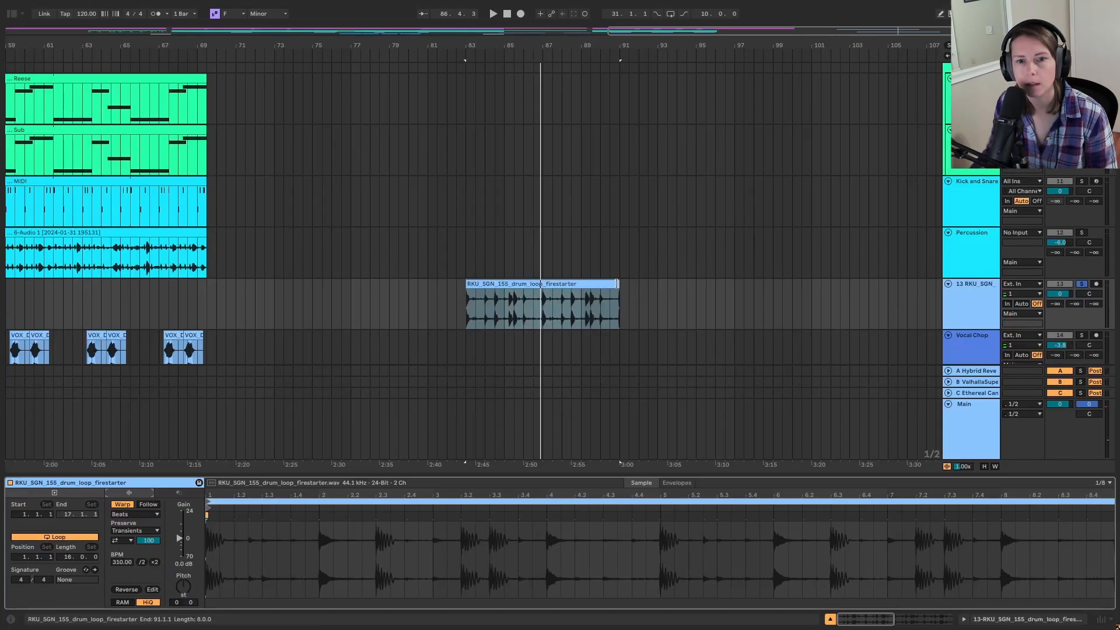
drag(617, 284, 772, 281)
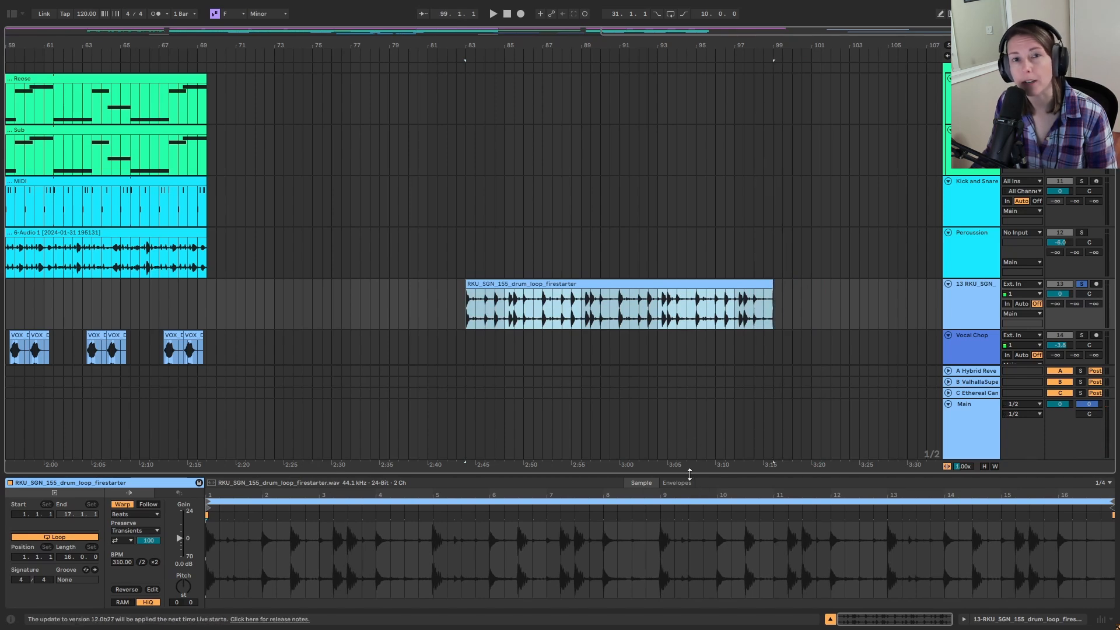
key(space)
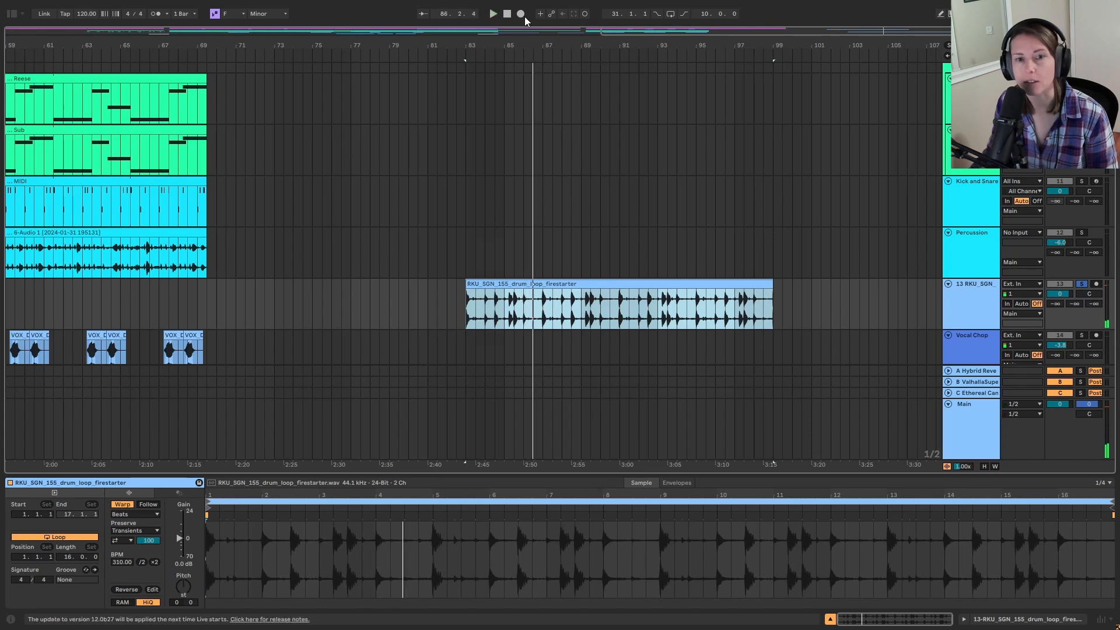
Change the drum loop's warp mode from Beats to Texture, raise the grain size and set the flux to about 44.5
drag(535, 43, 538, 65)
drag(509, 477, 499, 263)
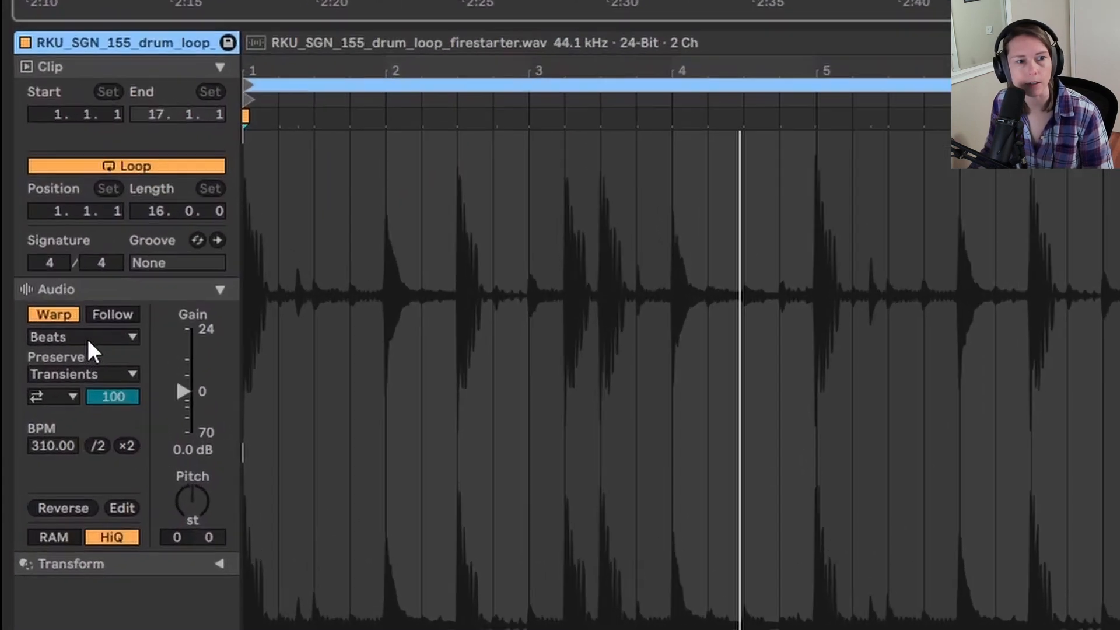
click(36, 398)
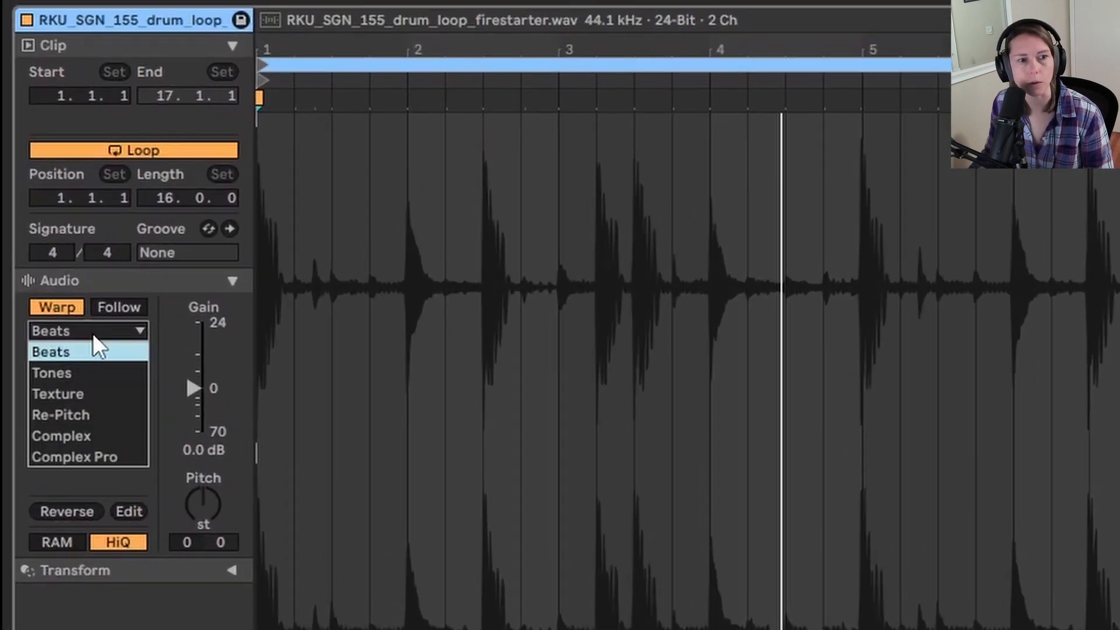
click(122, 391)
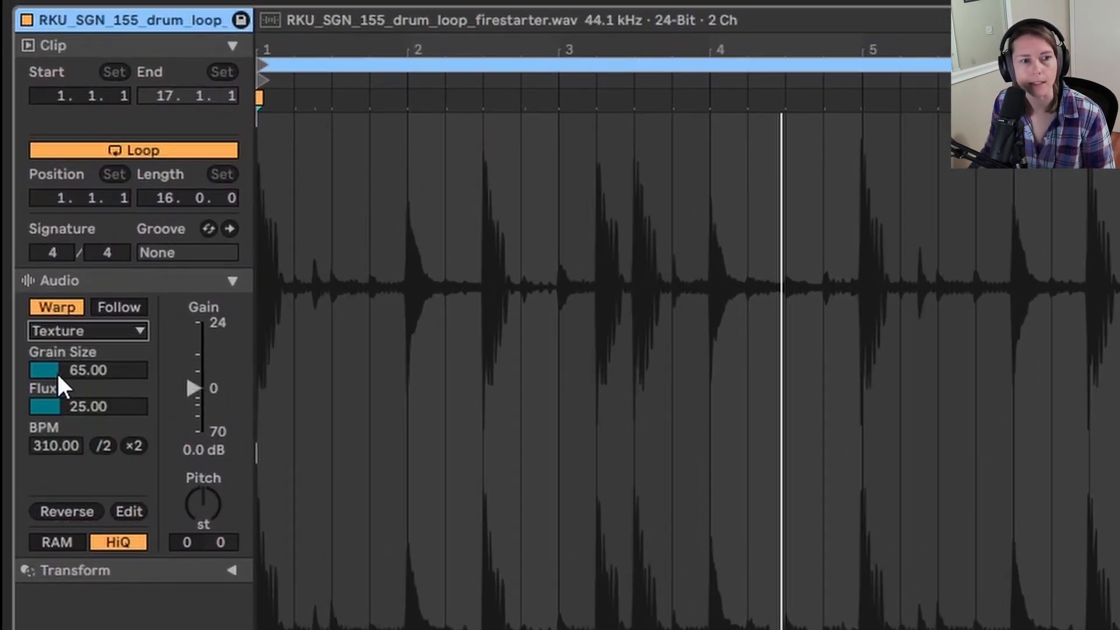
drag(97, 366, 97, 315)
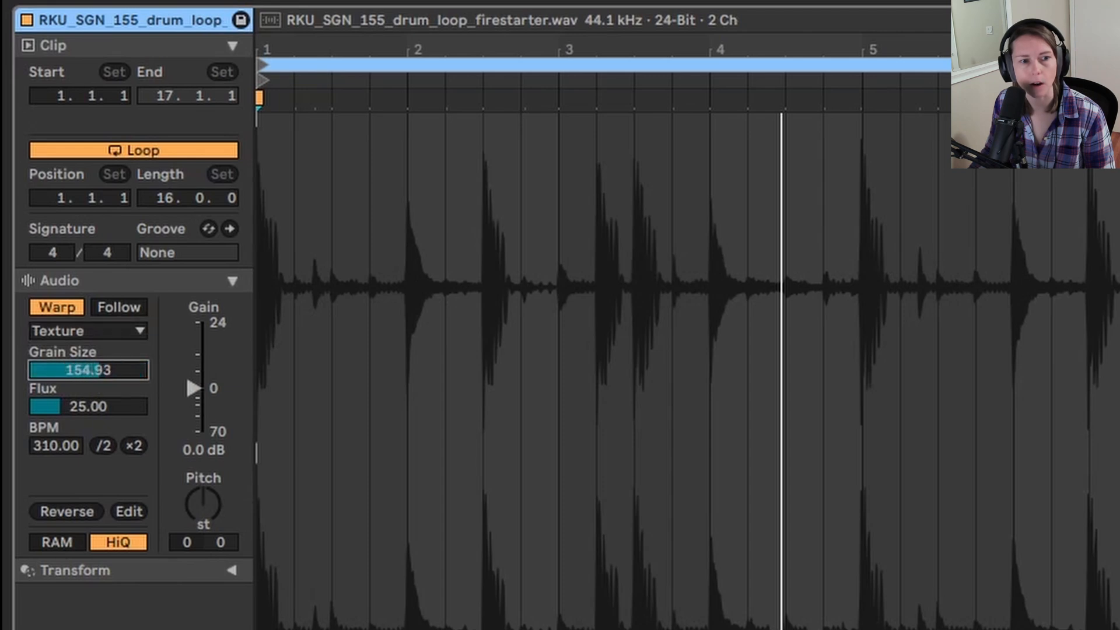
drag(121, 409, 121, 374)
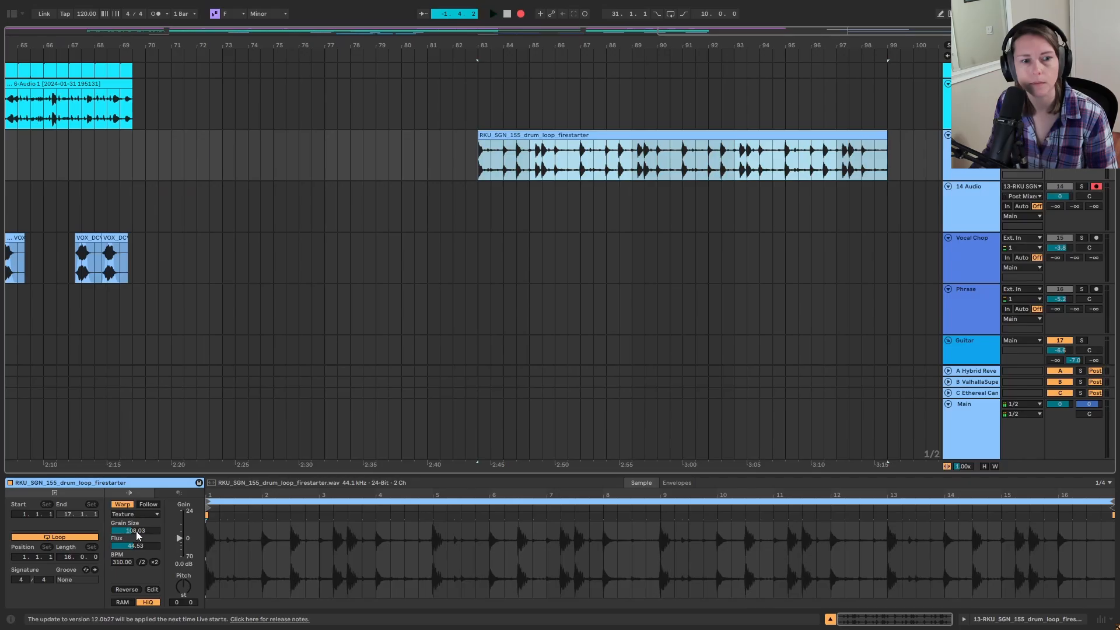
Record the drum loop onto the 14 Audio track while varying its grain size, flux and pitch, ending at a pitch of -13 semitones
key(space)
drag(138, 532, 137, 517)
drag(266, 444, 265, 468)
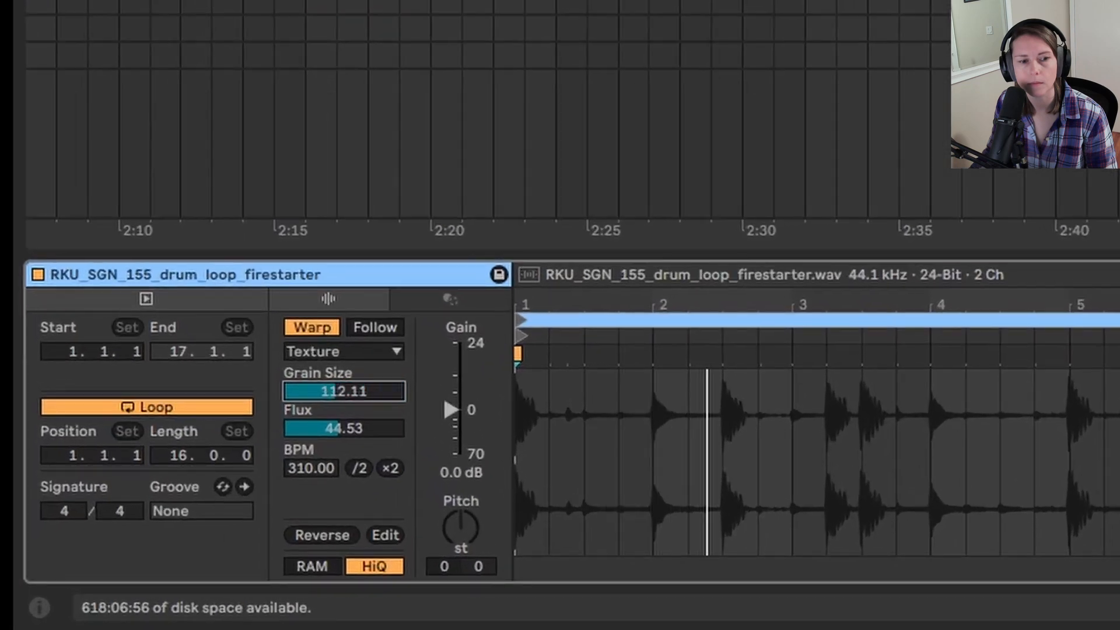
drag(344, 391, 357, 431)
drag(400, 392, 399, 379)
drag(135, 531, 136, 506)
drag(183, 587, 183, 591)
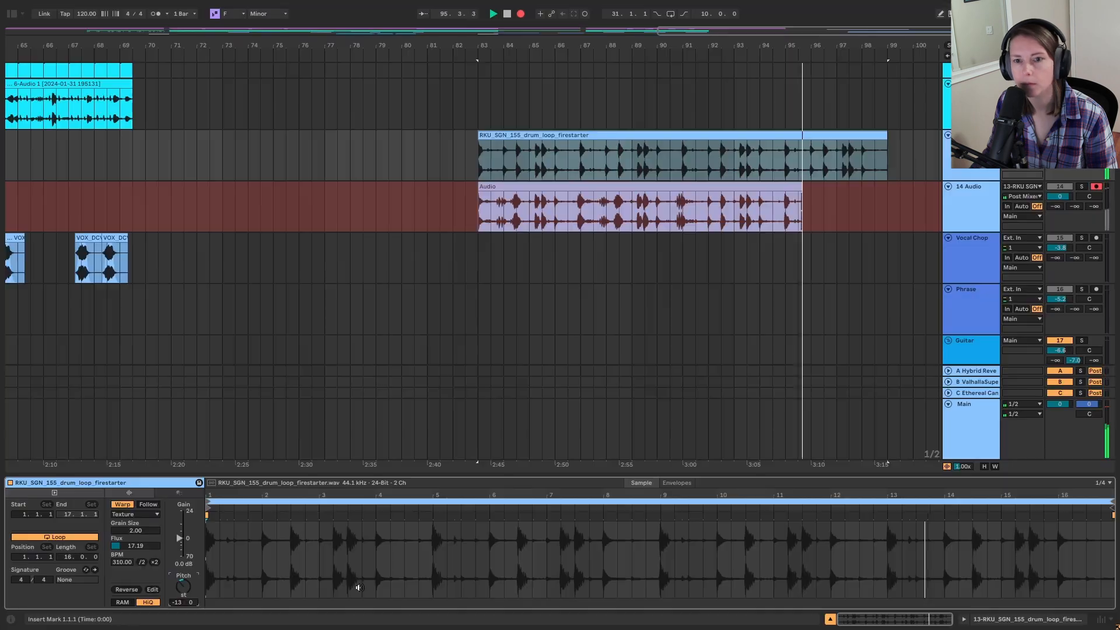
drag(681, 477, 680, 595)
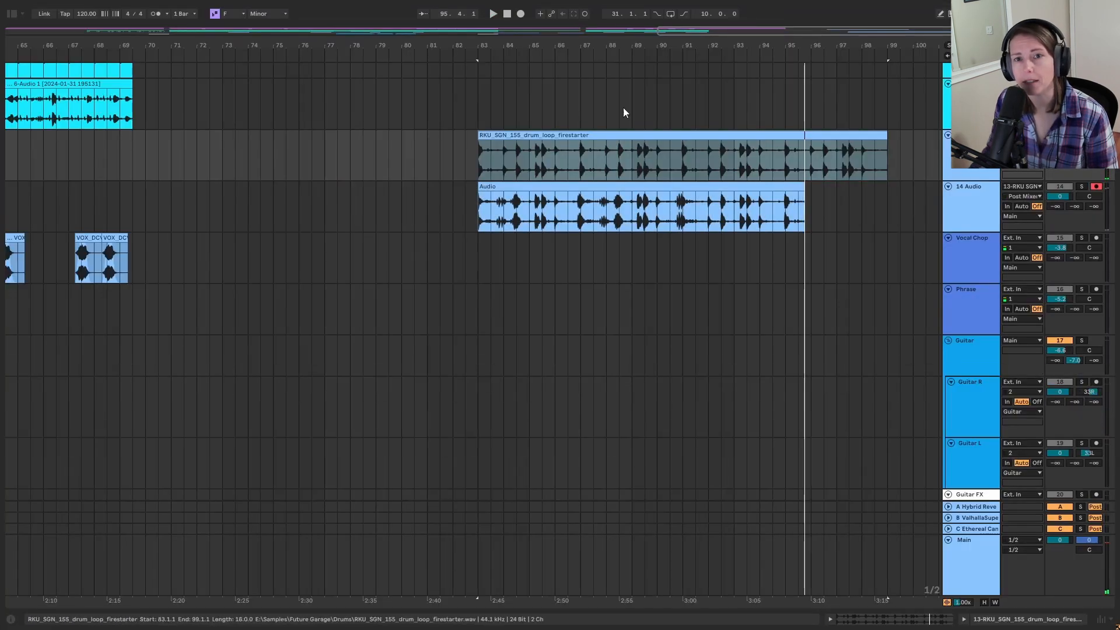
Solo the 14 Audio track with the recorded loop and delete the original RKU_SGN_155_drum_loop_firestarter clip above it
drag(632, 41, 628, 29)
scroll(910, 222, up, 4)
click(979, 282)
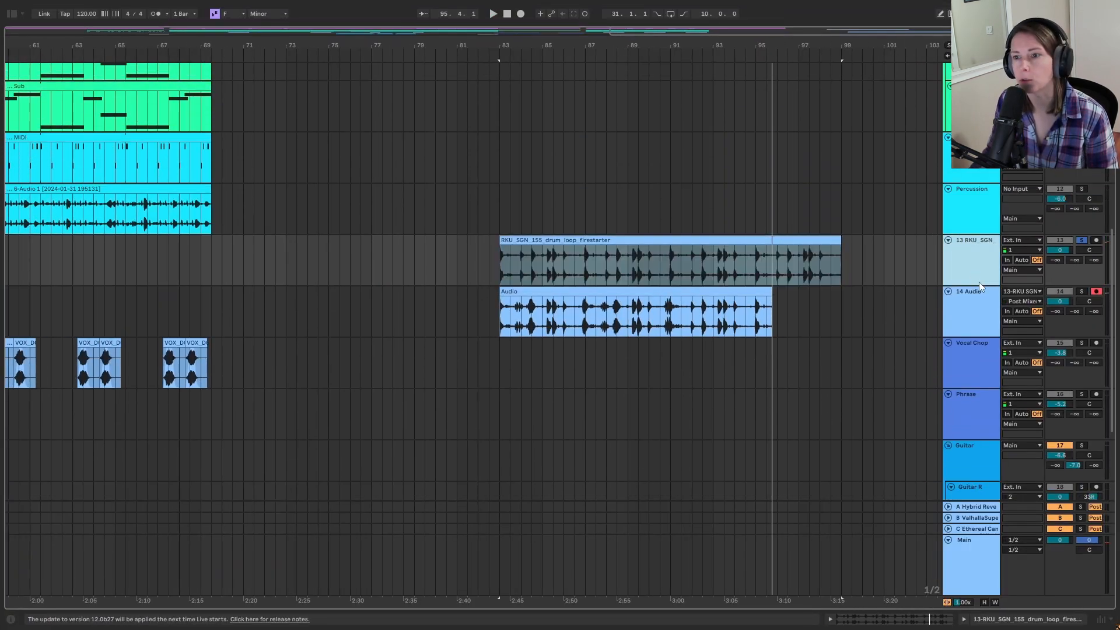
click(1081, 291)
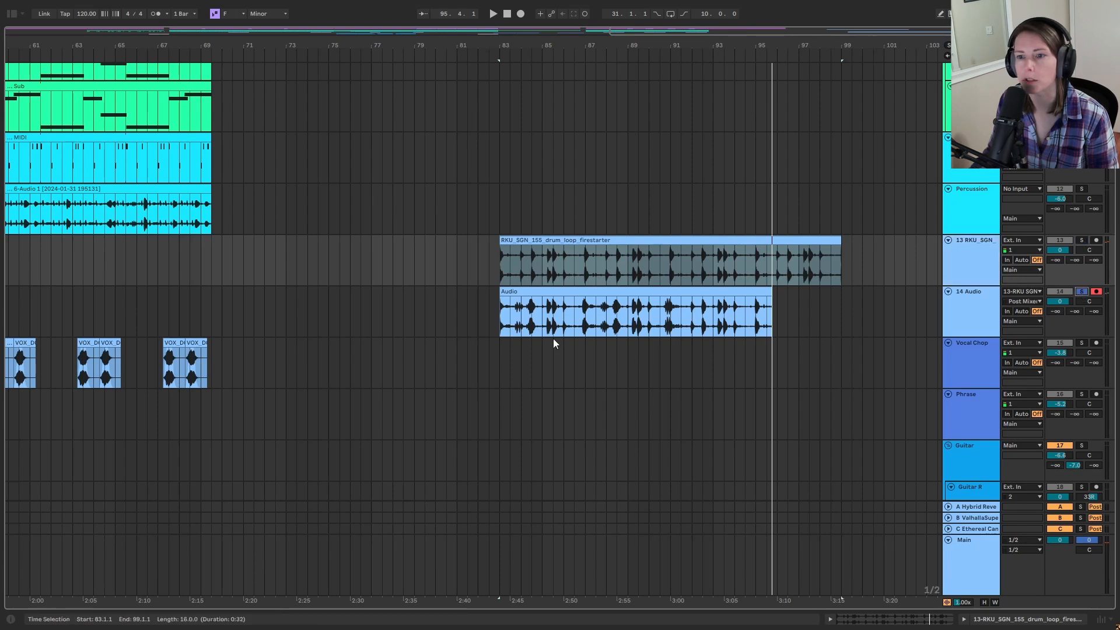
click(506, 292)
drag(522, 46, 488, 140)
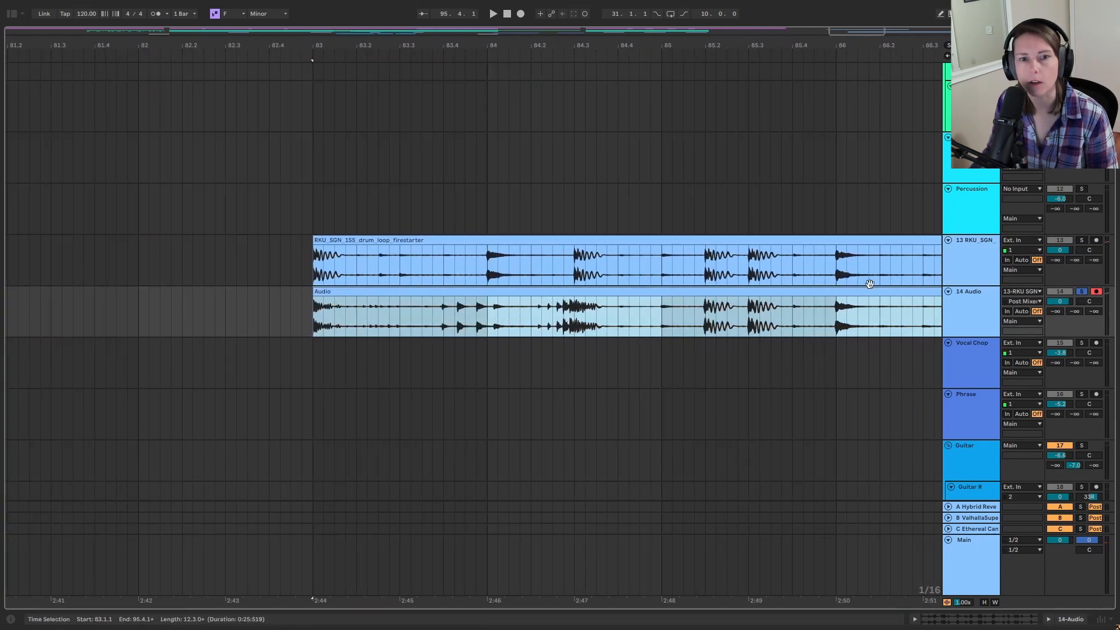
click(823, 236)
key(Delete)
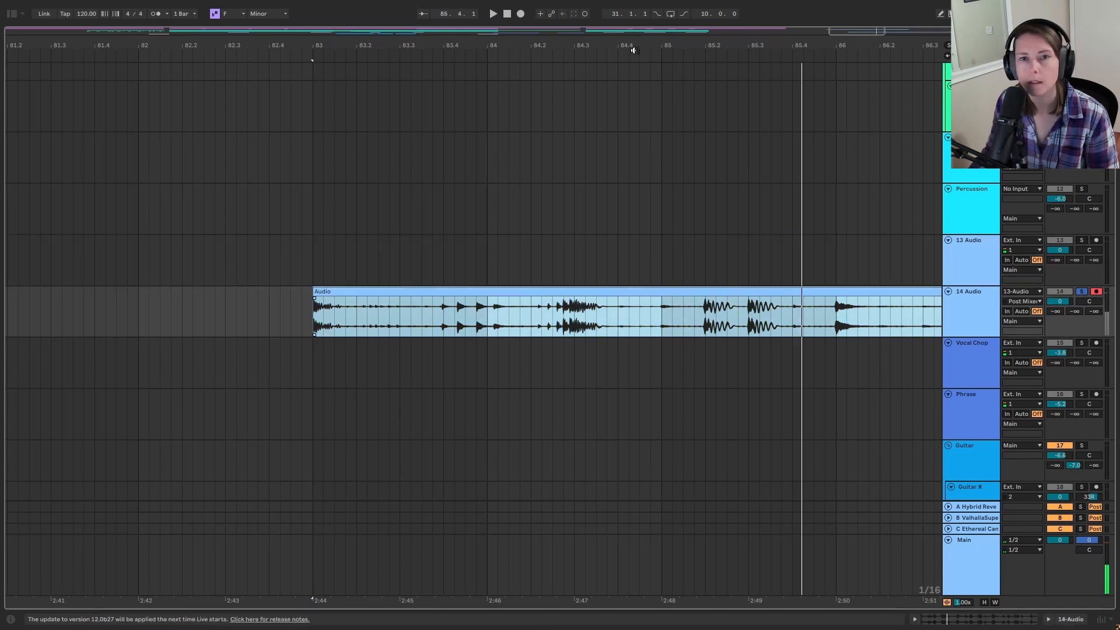
Play the recorded audio on the 14 Audio track from 83.2 to locate a usable glitch section
drag(634, 46, 526, 45)
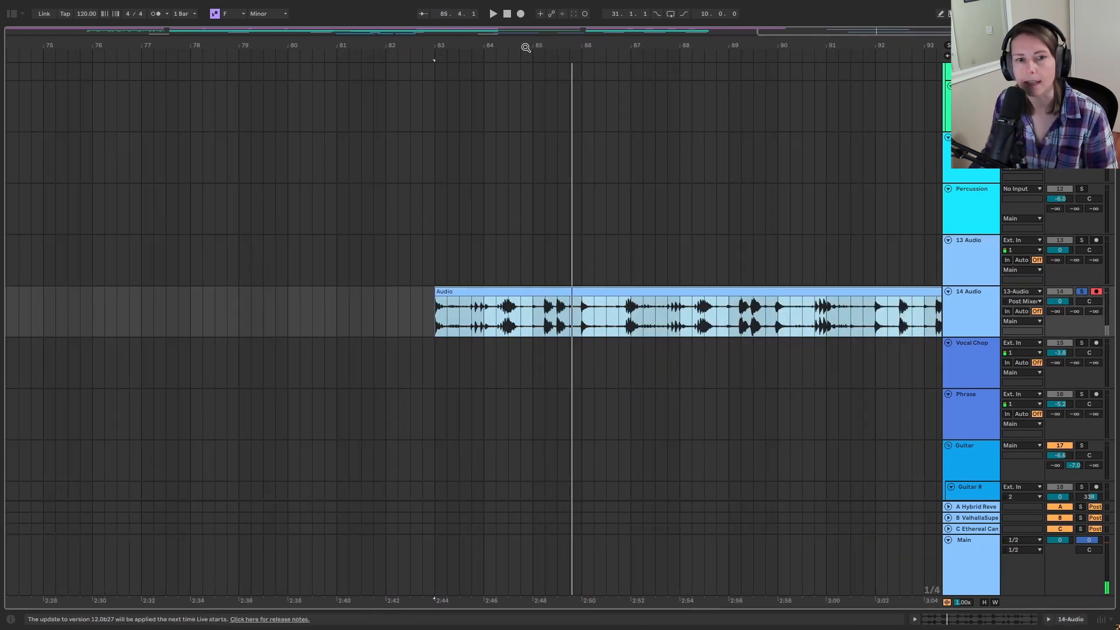
click(460, 314)
drag(458, 45, 457, 97)
click(392, 325)
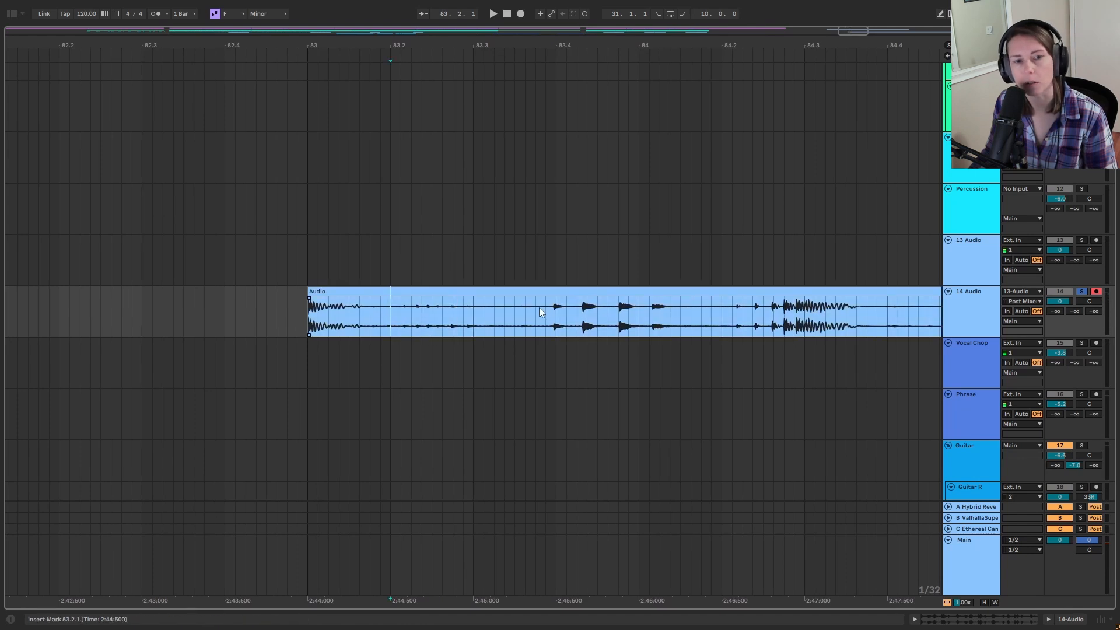
key(space)
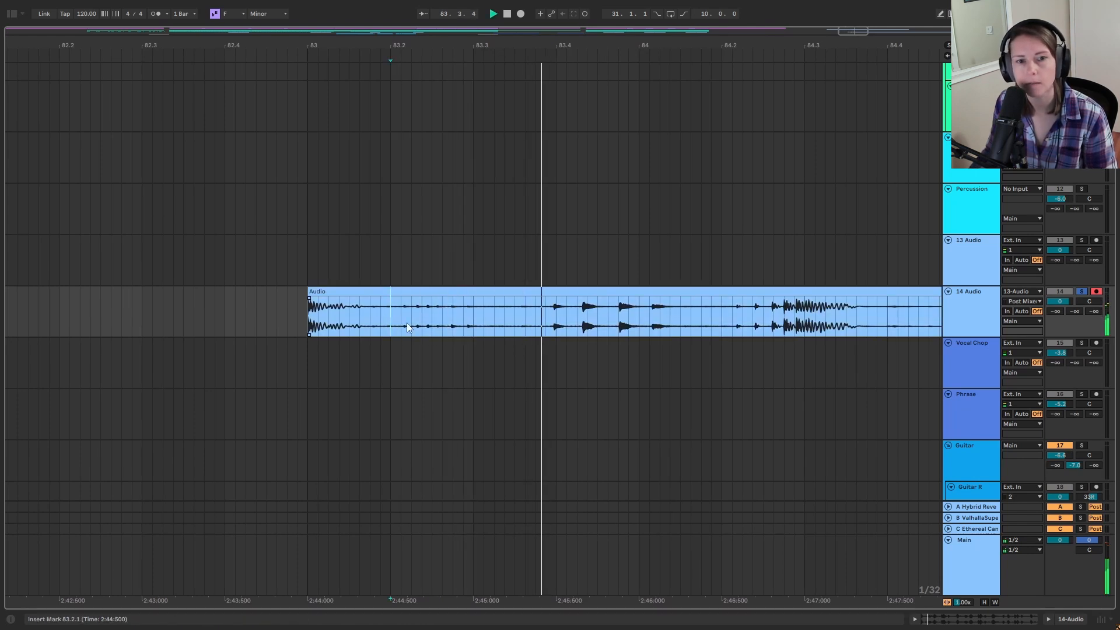
key(space)
Move the 83.2.1 to 83.3.3 section of the recorded audio to about 82.3.1 and delete the leftover beat at bar 83
drag(389, 324, 511, 333)
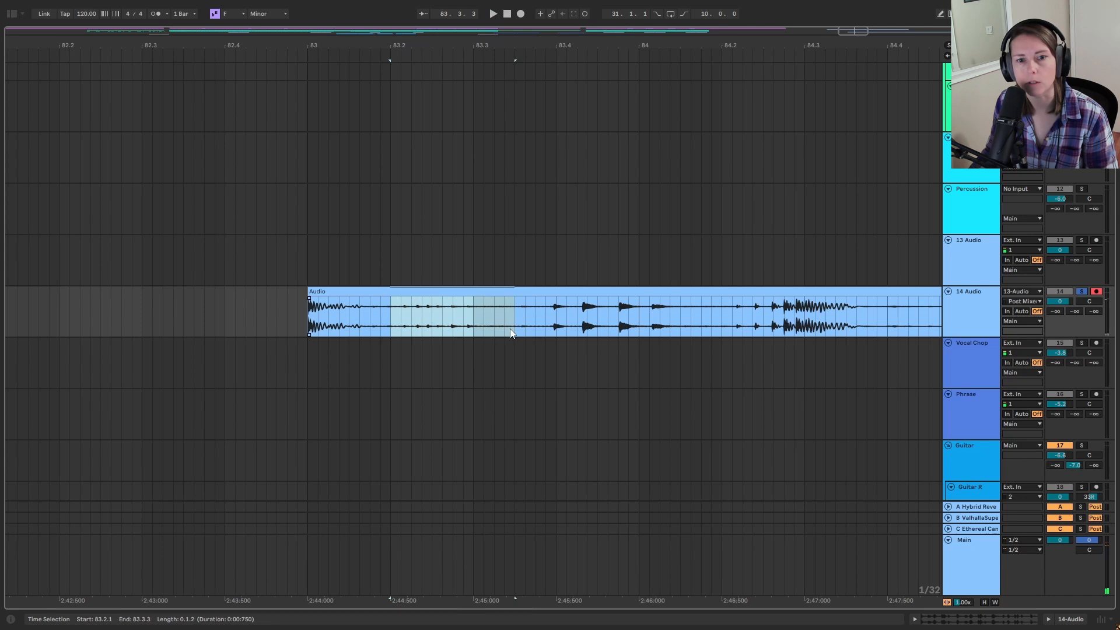
drag(473, 296, 236, 306)
click(376, 321)
key(Delete)
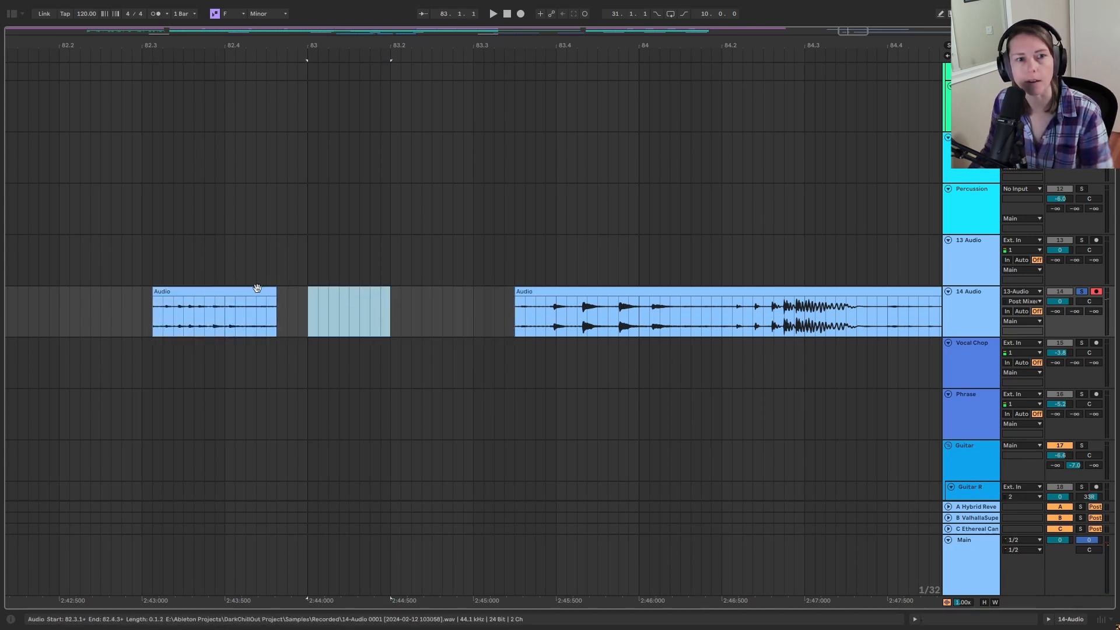
click(257, 292)
Slip the audio inside a 6-Audio 1 clip on the Percussion track to try different hits, playing the percussion to check
drag(244, 45, 482, 43)
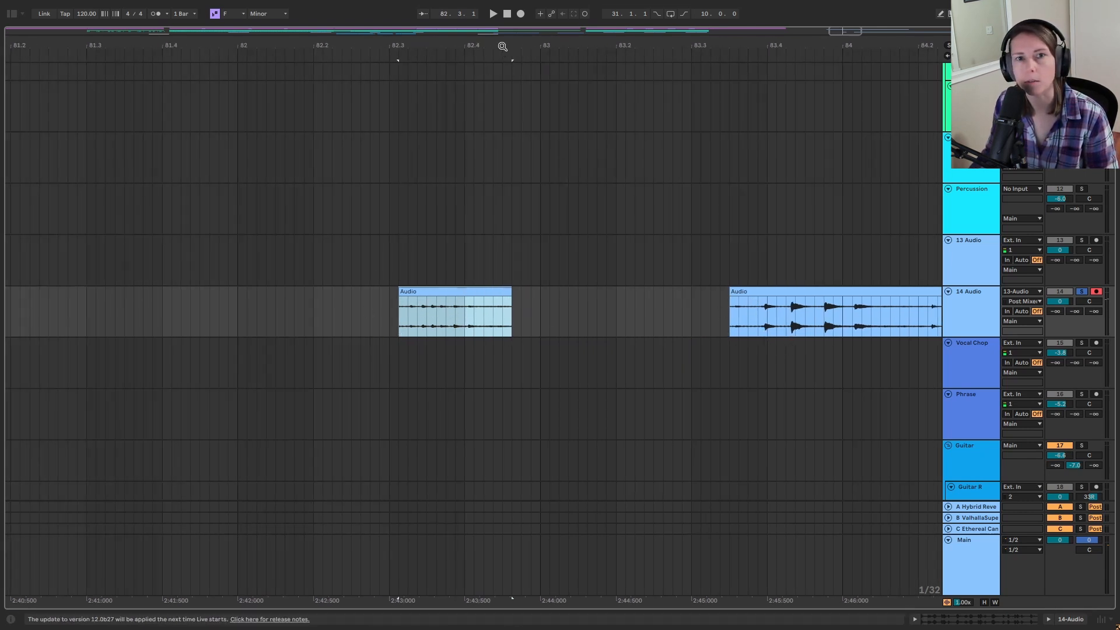
drag(379, 42, 928, 3)
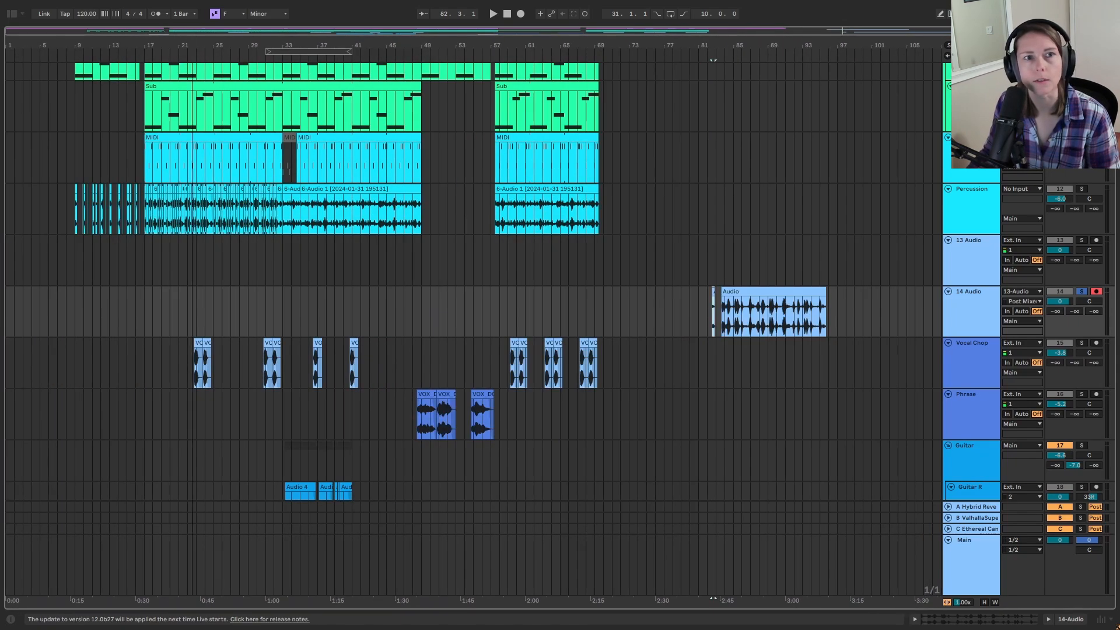
drag(193, 46, 369, 82)
drag(875, 46, 713, 41)
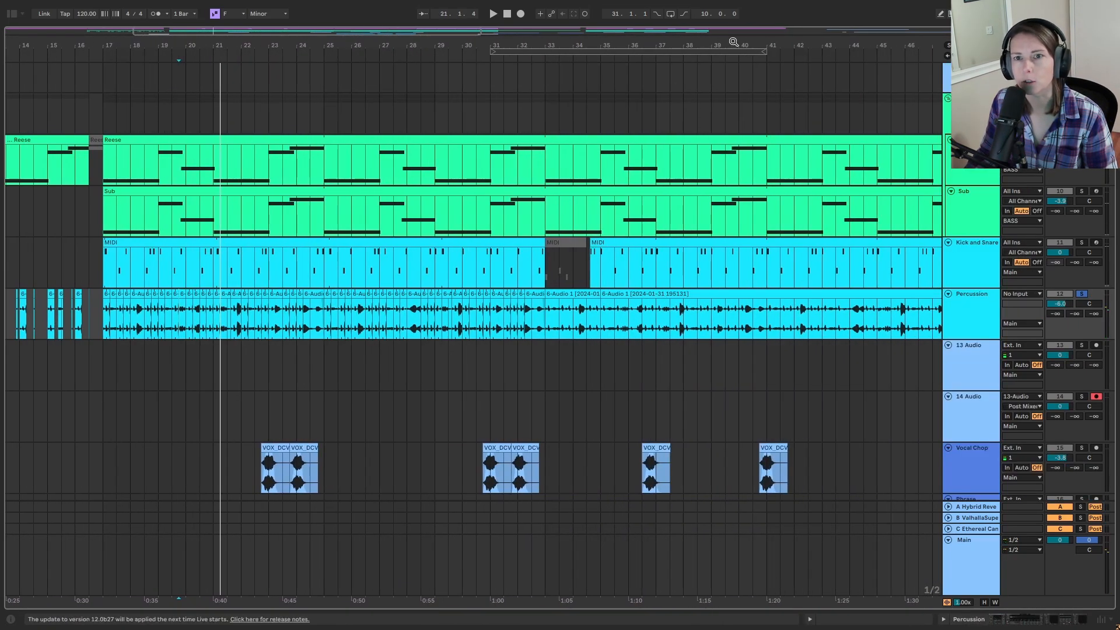
drag(824, 44, 775, 46)
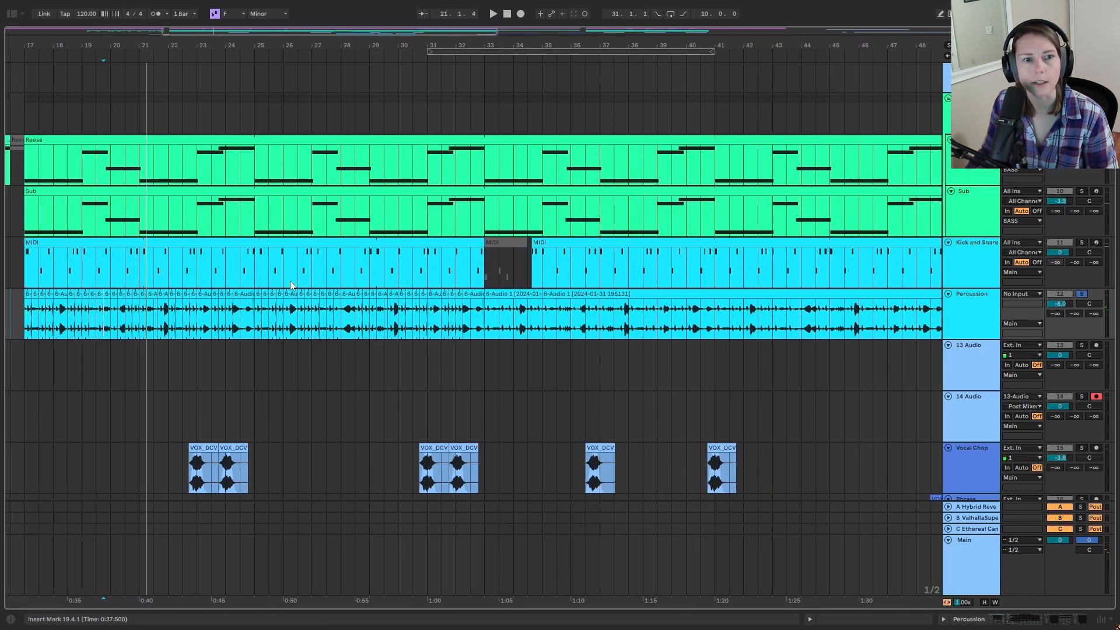
drag(251, 48, 452, 348)
click(436, 294)
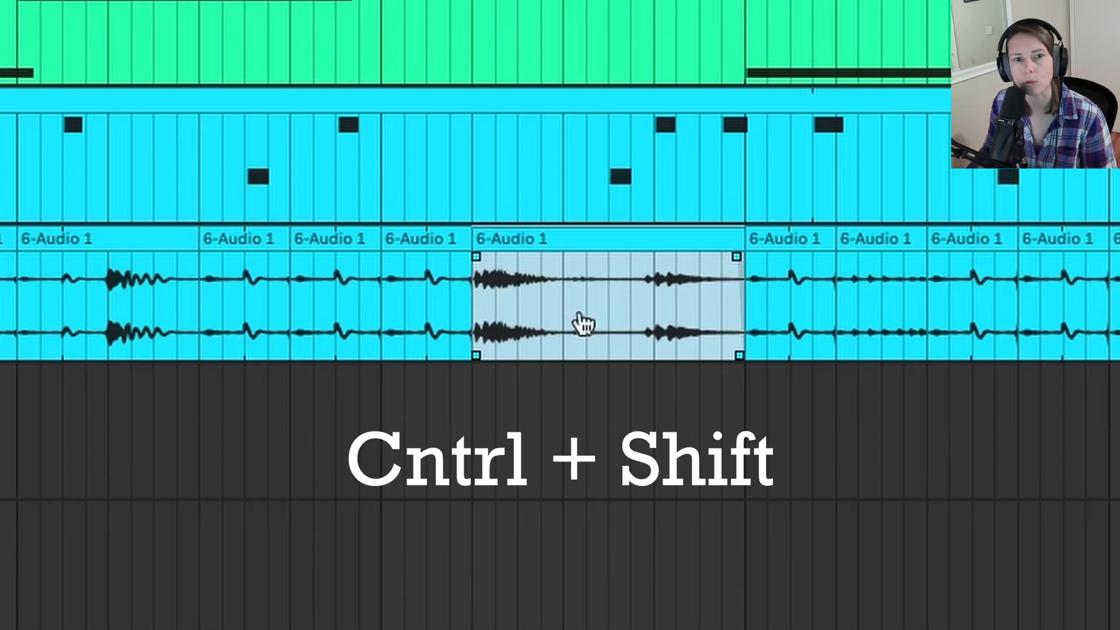
drag(592, 316, 1119, 313)
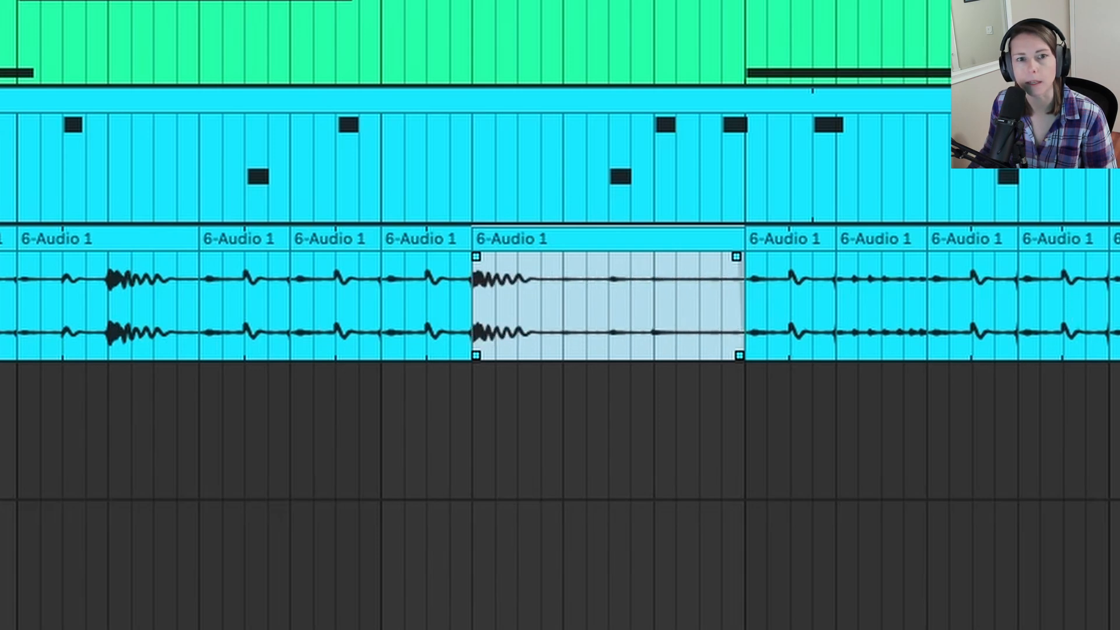
key(space)
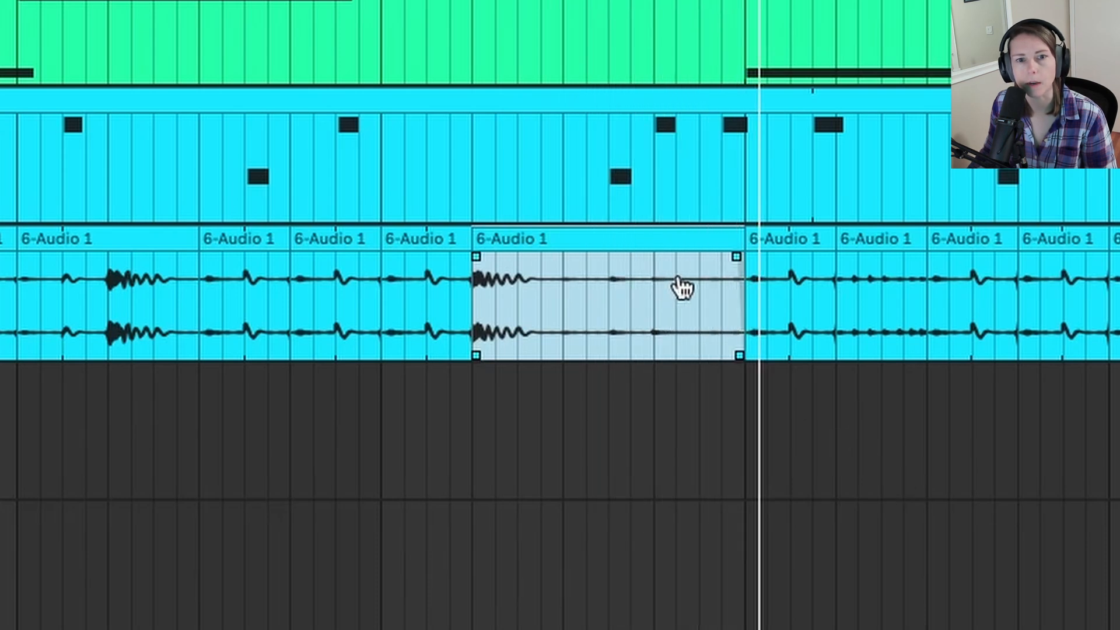
drag(681, 287, 242, 318)
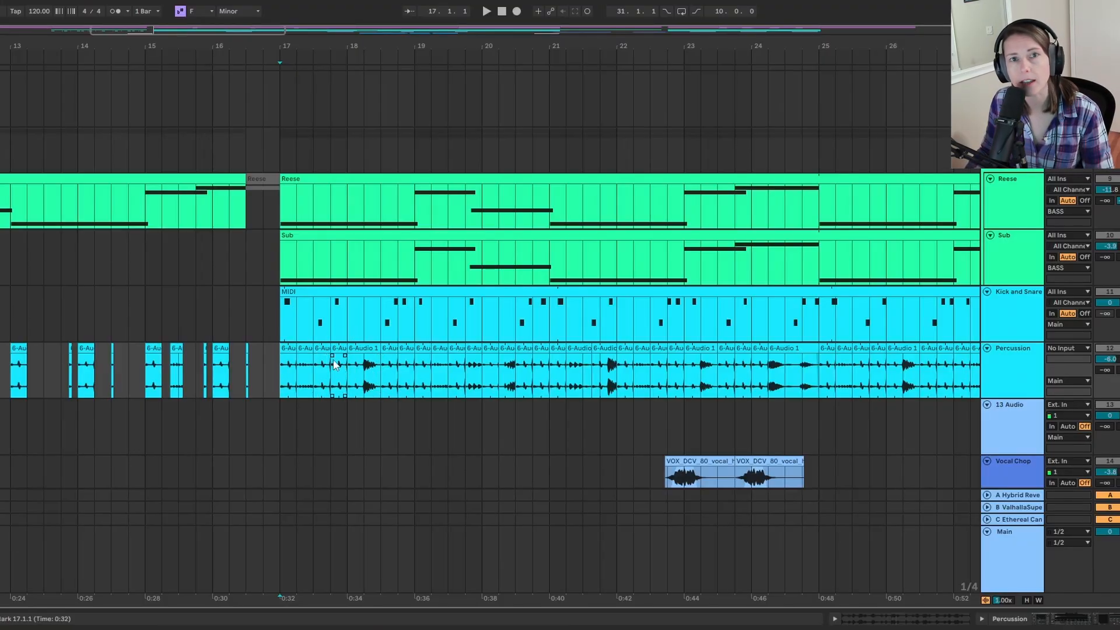
key(space)
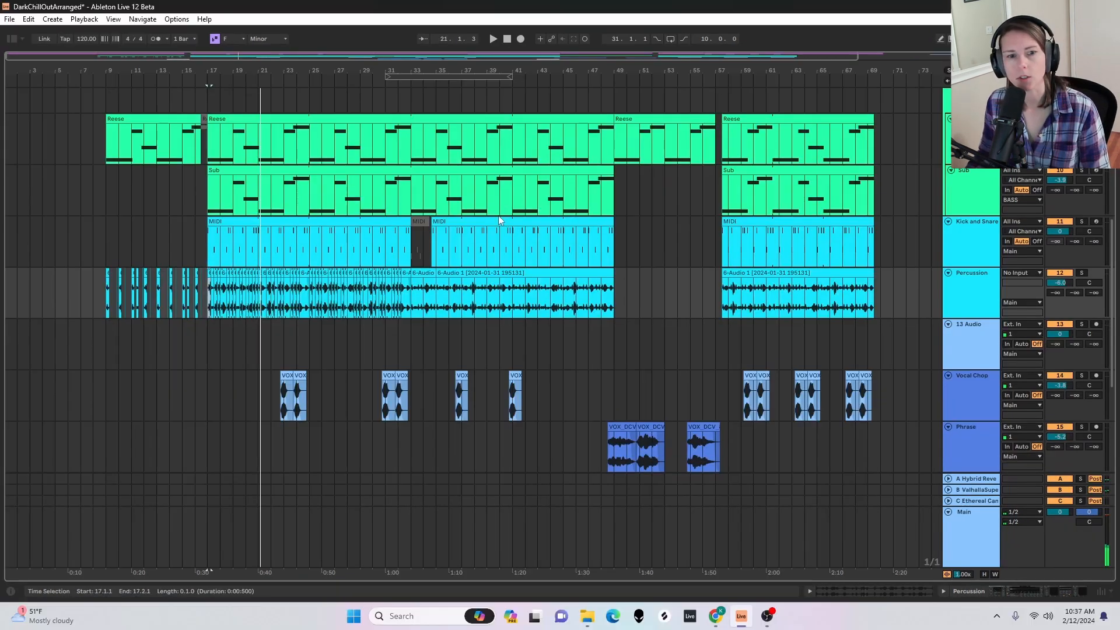
Solo and play the first Vocal Chop clips near bar 23, and show the Vocal Chop track's effect chain
scroll(499, 220, down, 3)
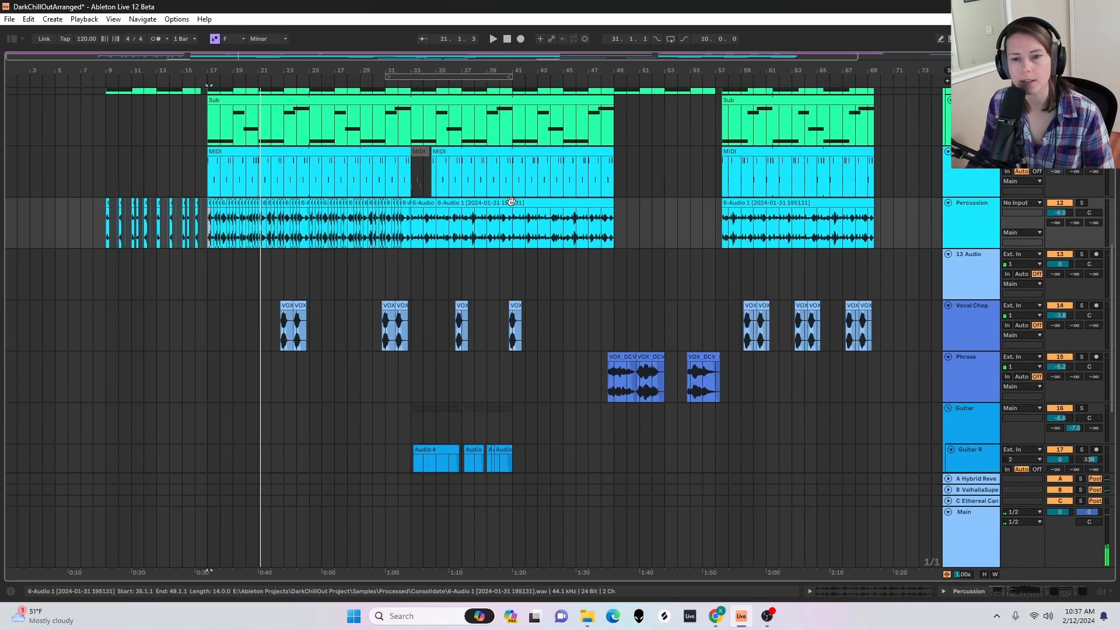
scroll(559, 274, down, 1)
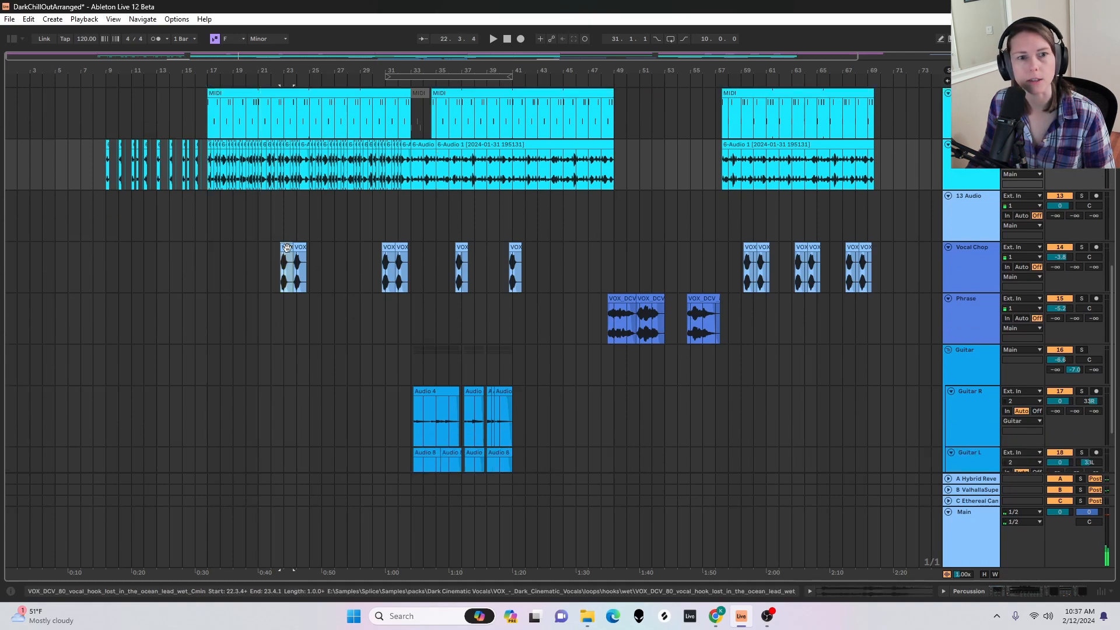
click(288, 248)
drag(297, 71, 377, 137)
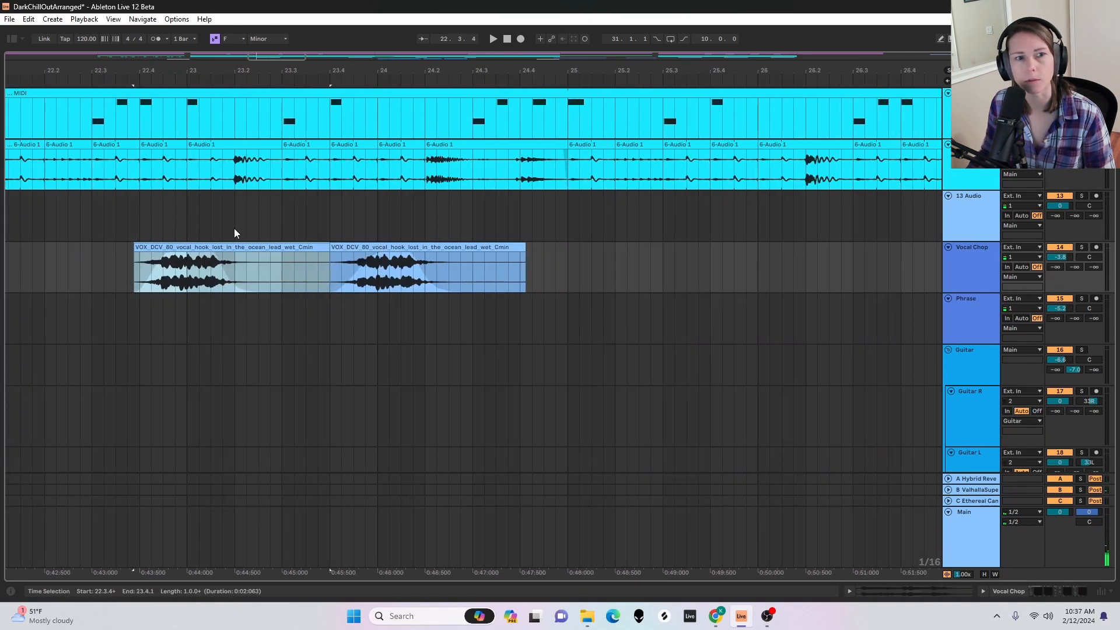
key(space)
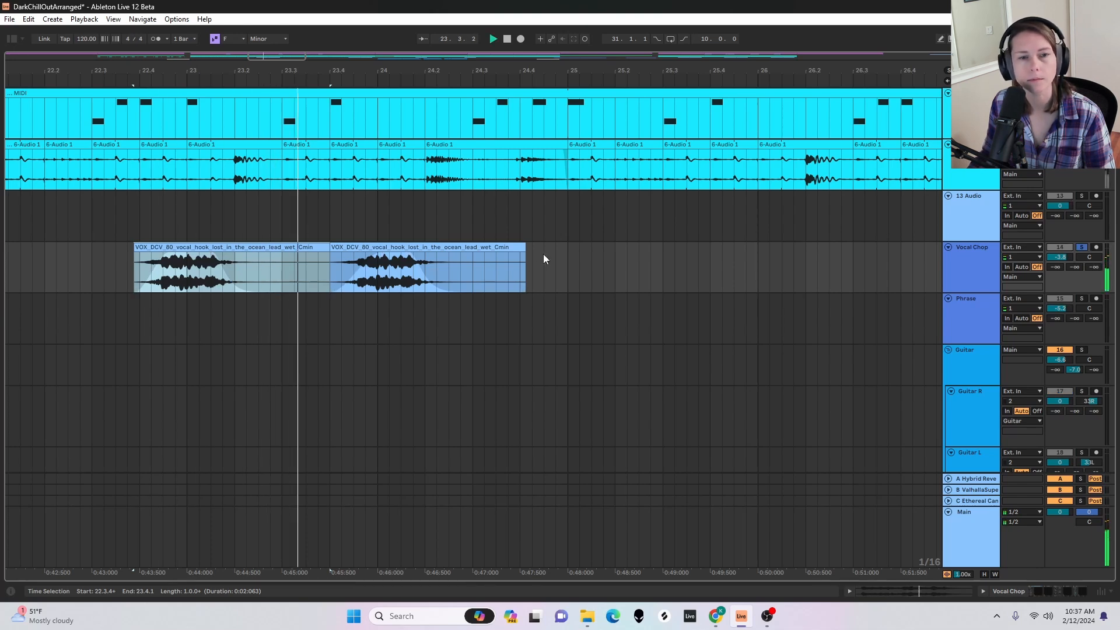
key(space)
drag(331, 71, 558, 55)
double_click(975, 246)
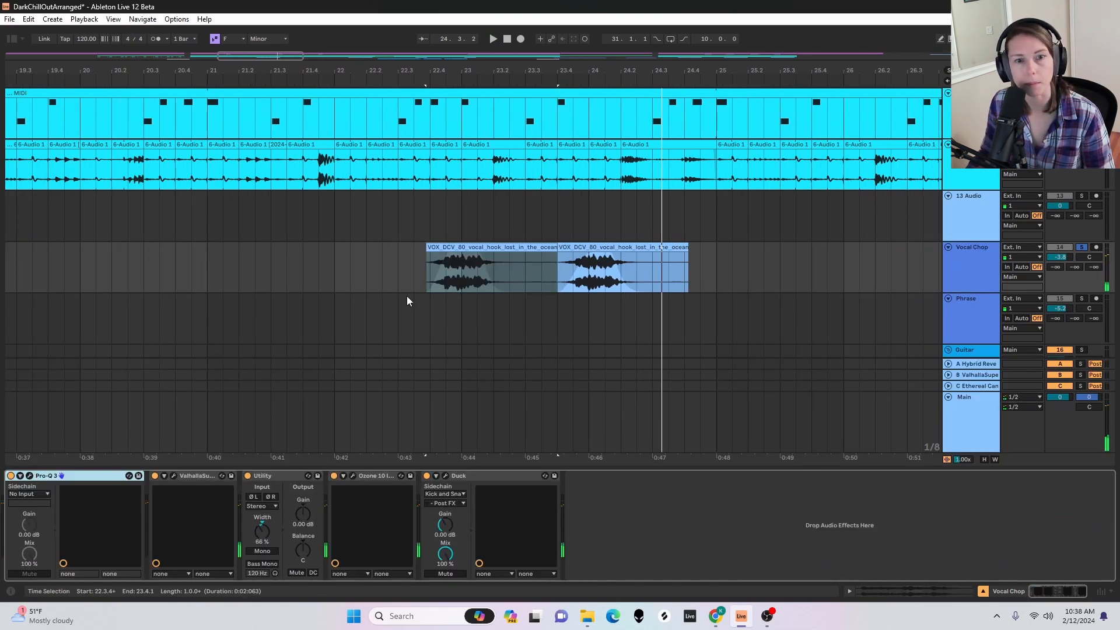
Enlarge the vocal chop clip's sample view and examine its Pro warp mode, Formants, Envelope and pitch settings
key(shift+Tab)
drag(429, 448, 429, 228)
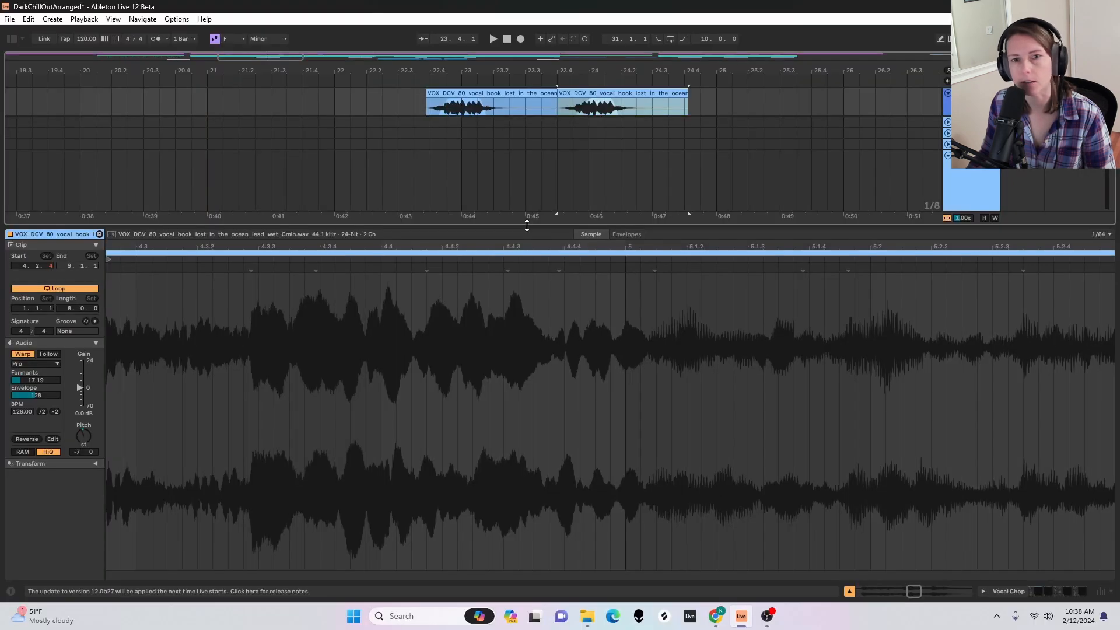
drag(526, 225, 529, 276)
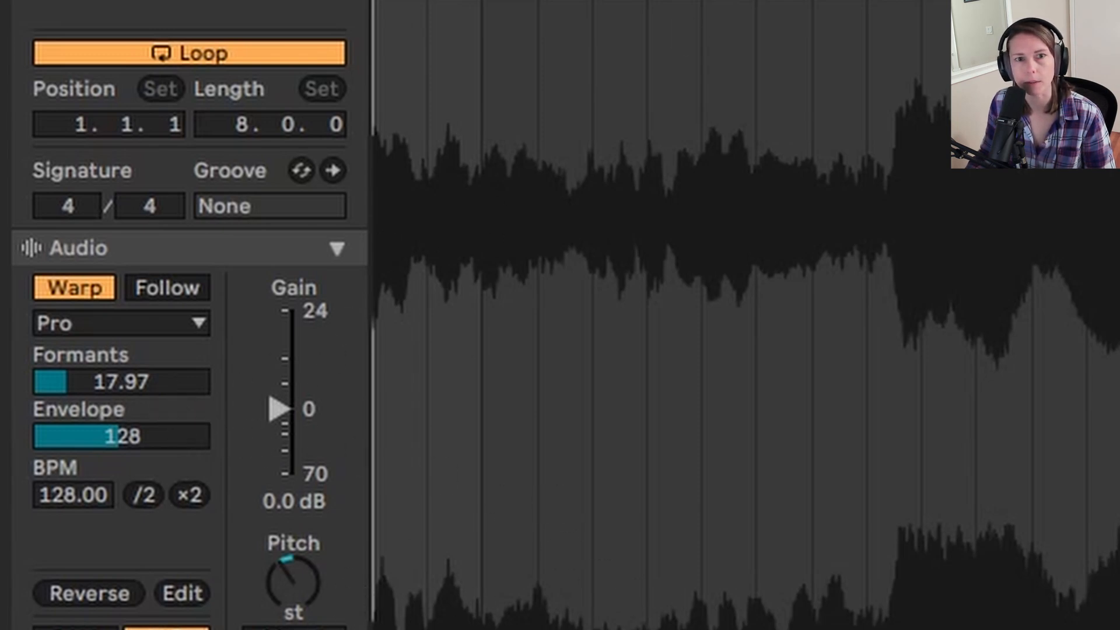
click(169, 384)
drag(169, 384, 249, 400)
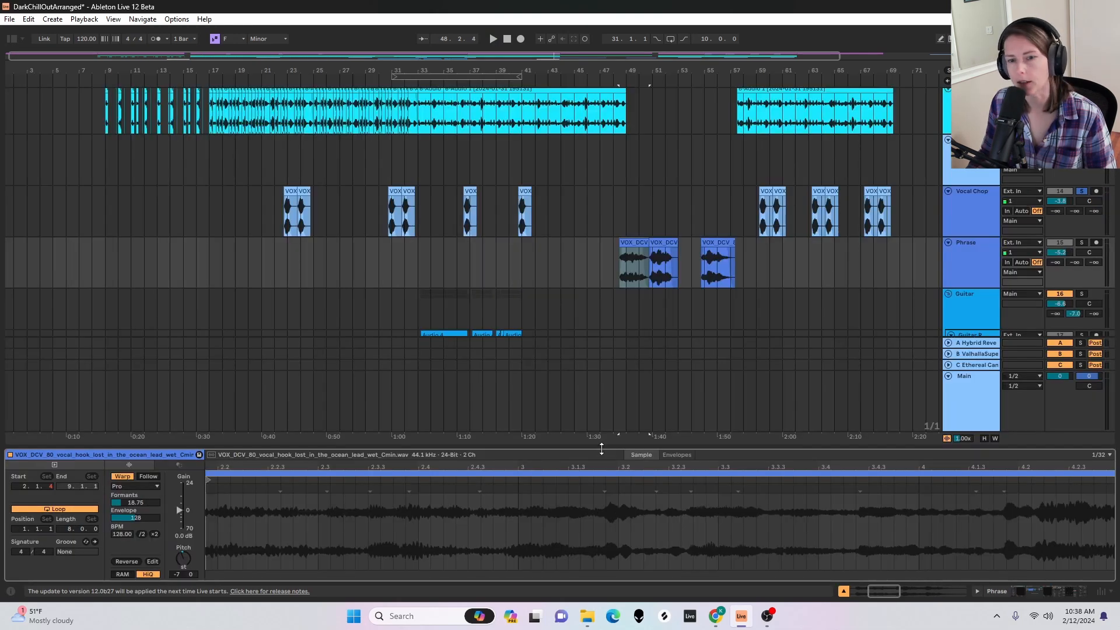
Examine the warp and formant settings of the first Phrase clip, and show the Phrase track's effect chain
drag(602, 448, 648, 310)
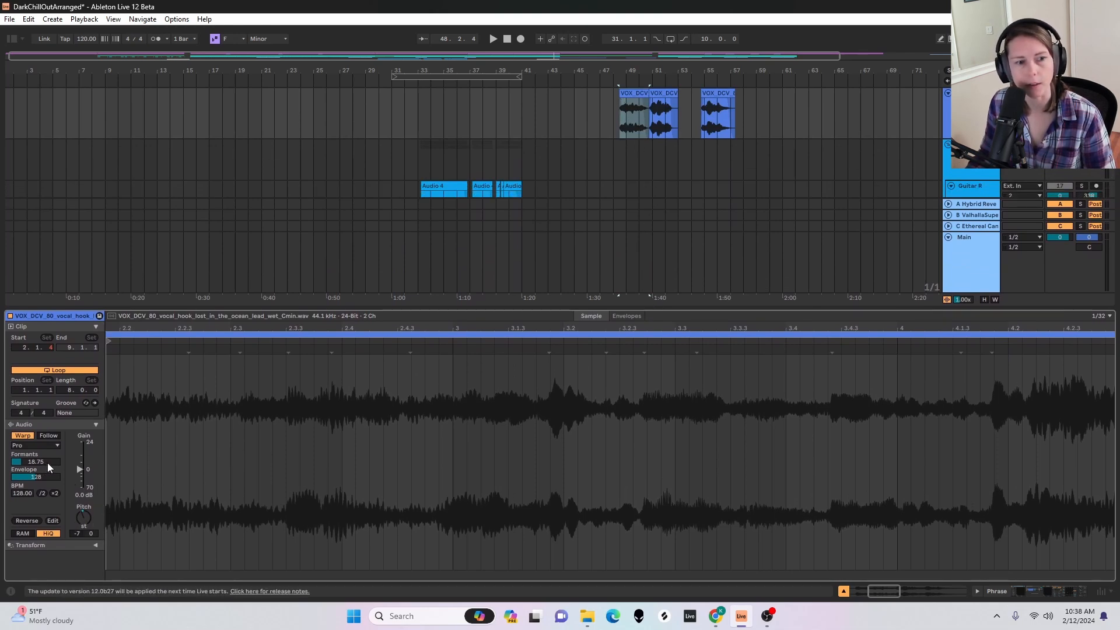
drag(702, 308, 729, 405)
scroll(730, 409, up, 2)
double_click(971, 234)
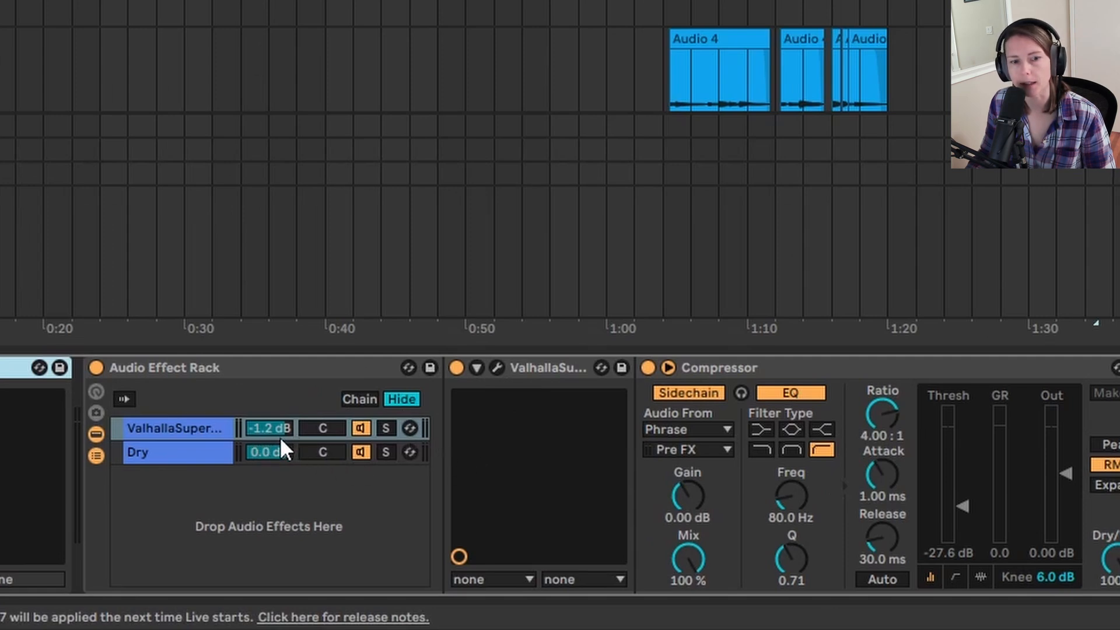
Inspect the Phrase rack's Dry and ValhallaSupermassive chains, including the reverb plug-in's settings and the Compressor's sidechain source
click(1115, 3)
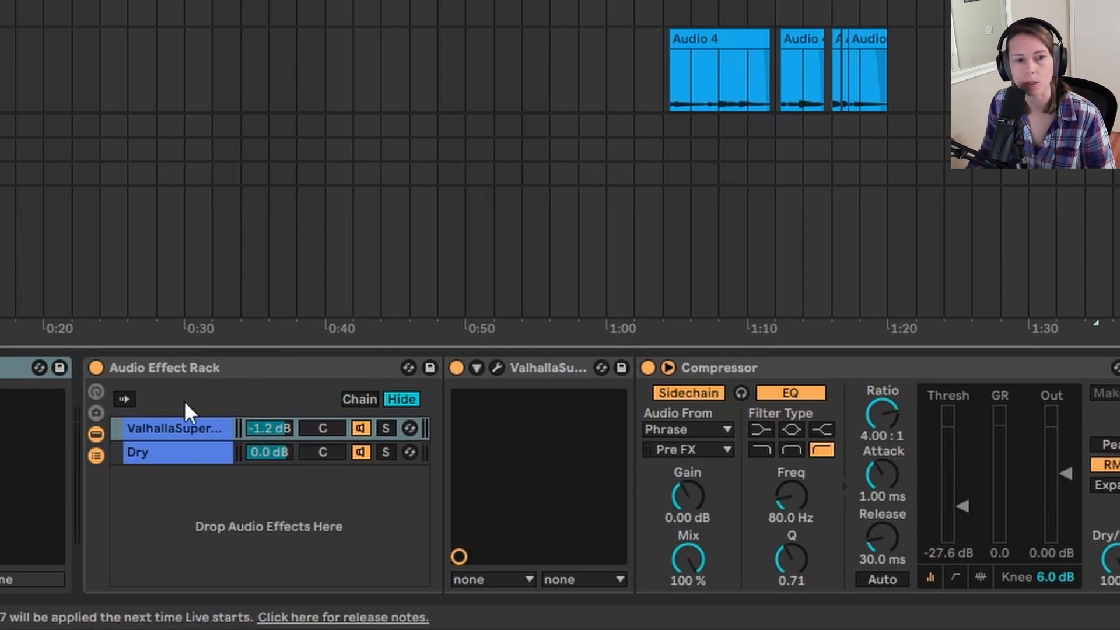
click(201, 367)
click(191, 451)
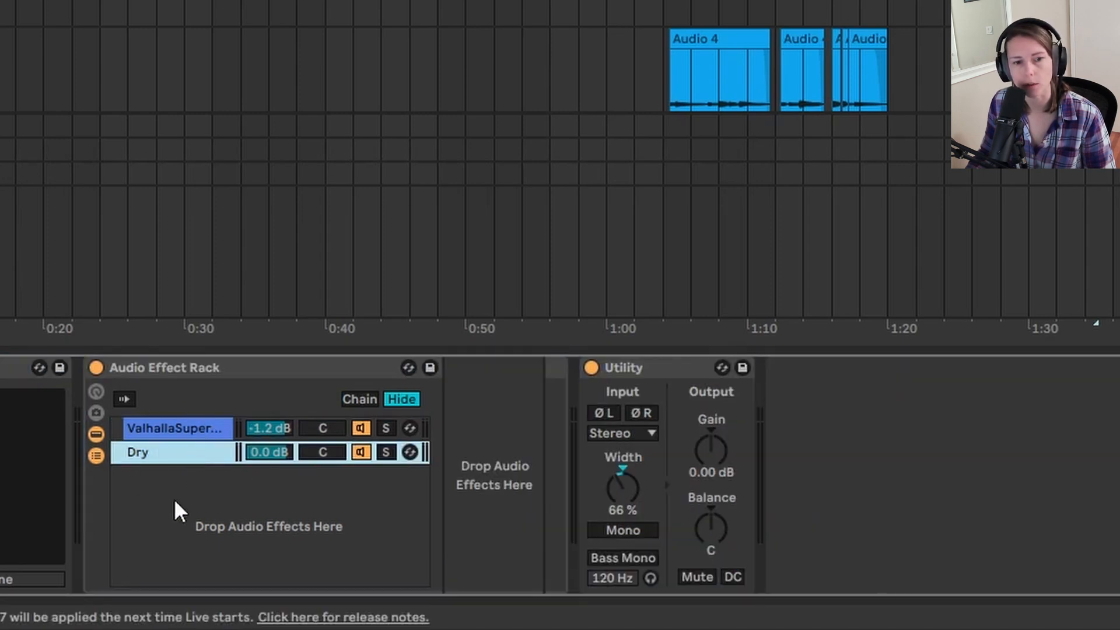
click(176, 430)
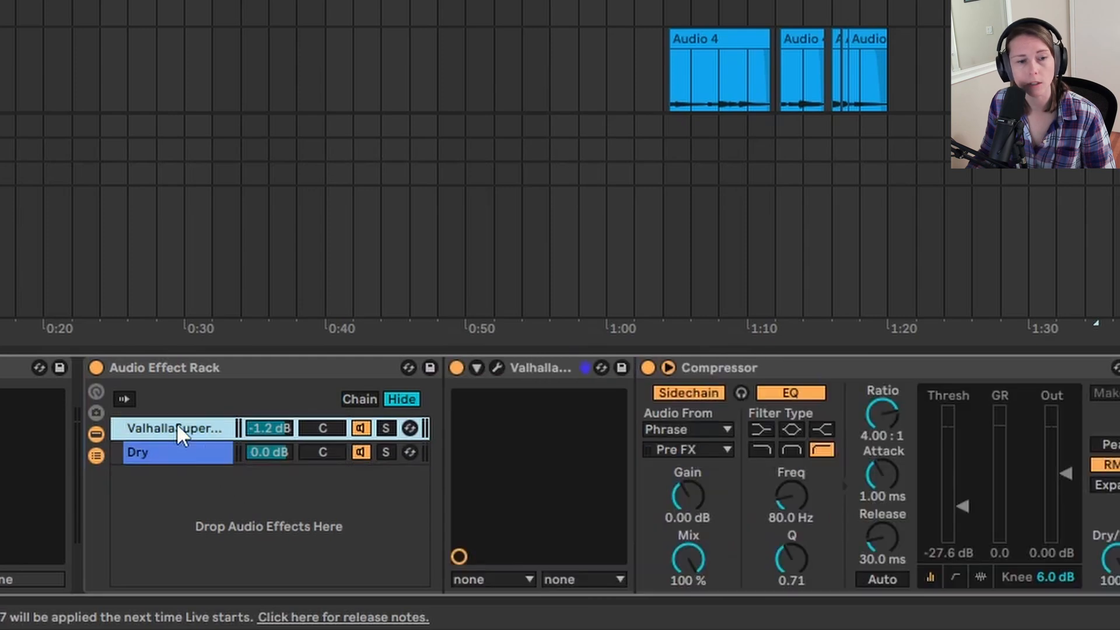
click(497, 367)
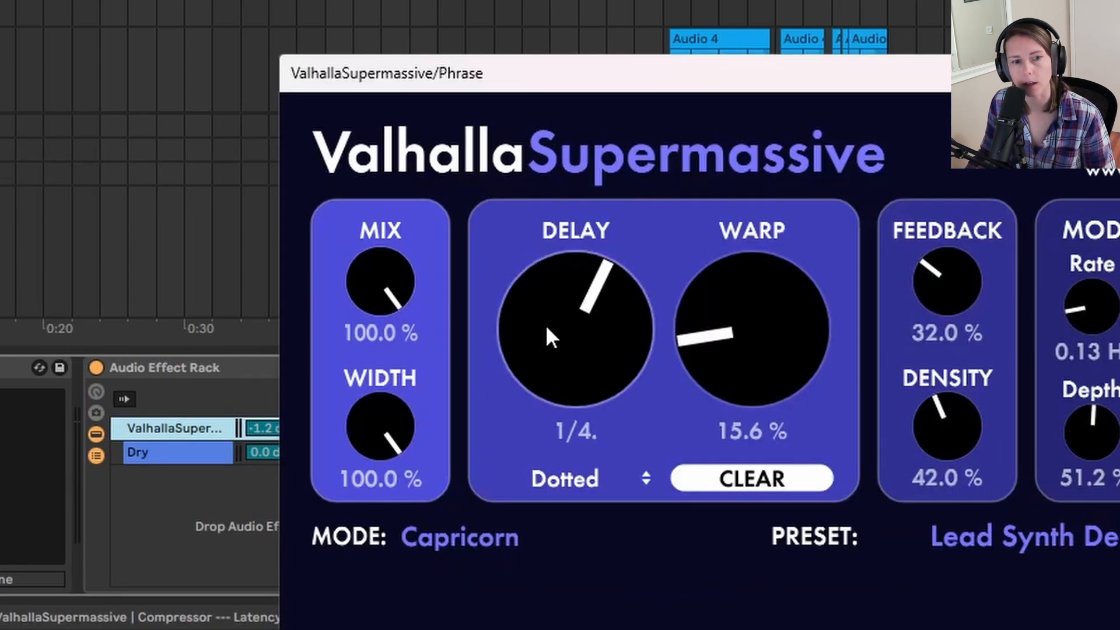
click(1115, 73)
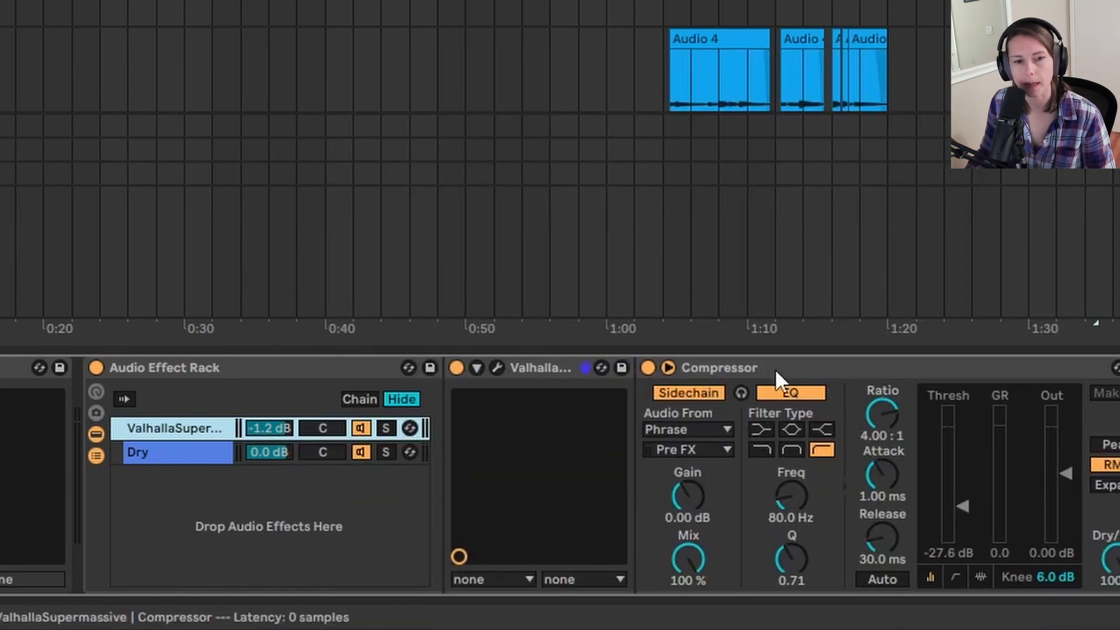
click(725, 428)
click(723, 425)
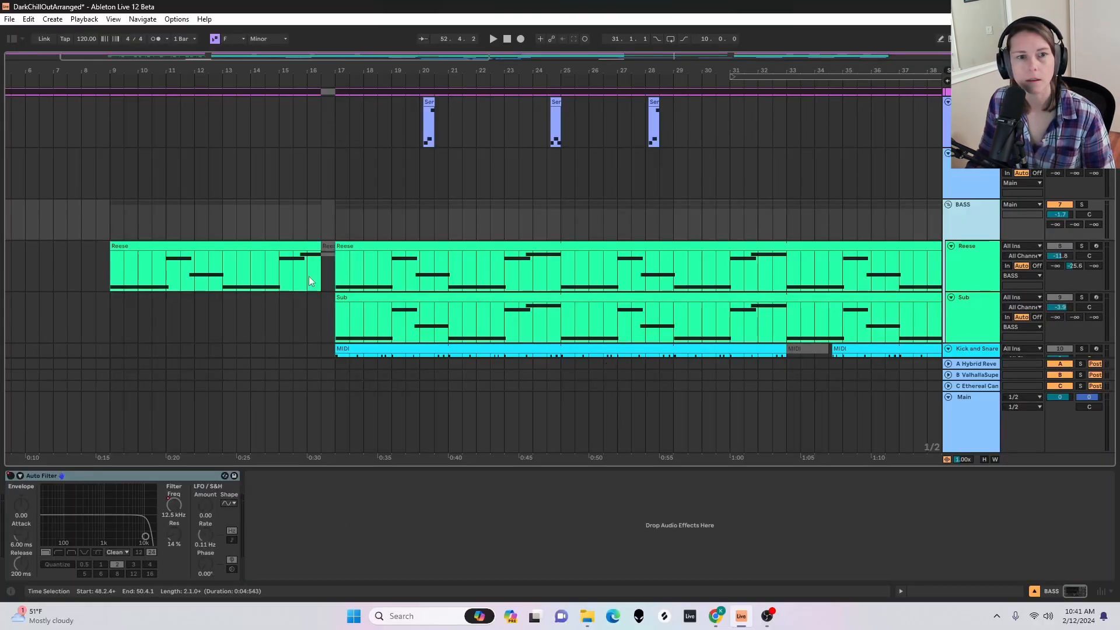
Play the Reese clip from bar 17 in solo and examine the device chains of the Reese and Sub tracks
click(361, 254)
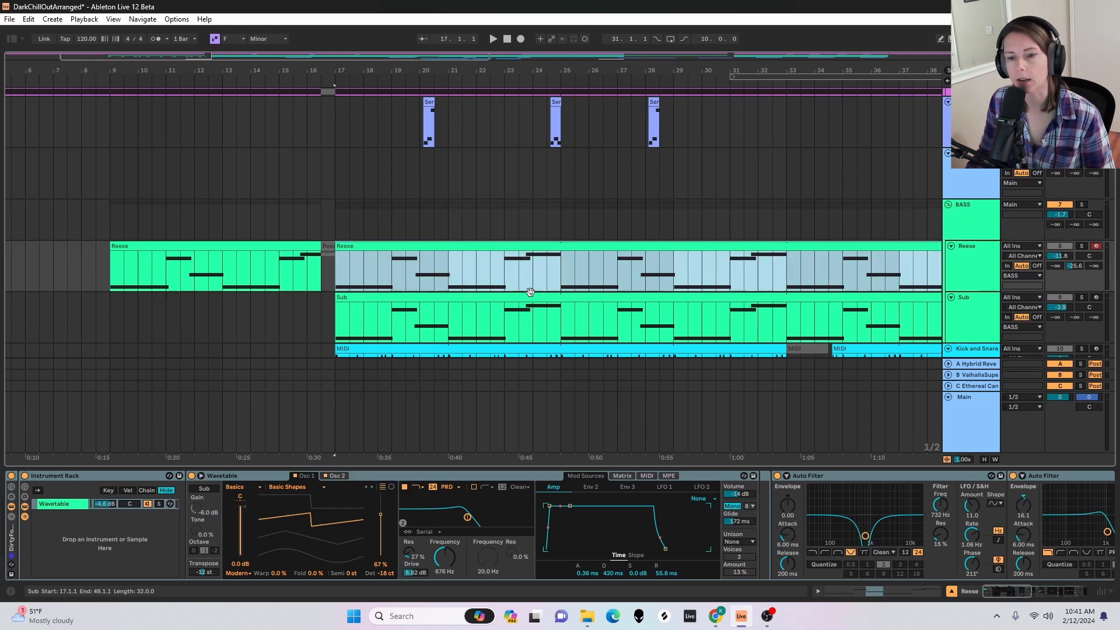
key(space)
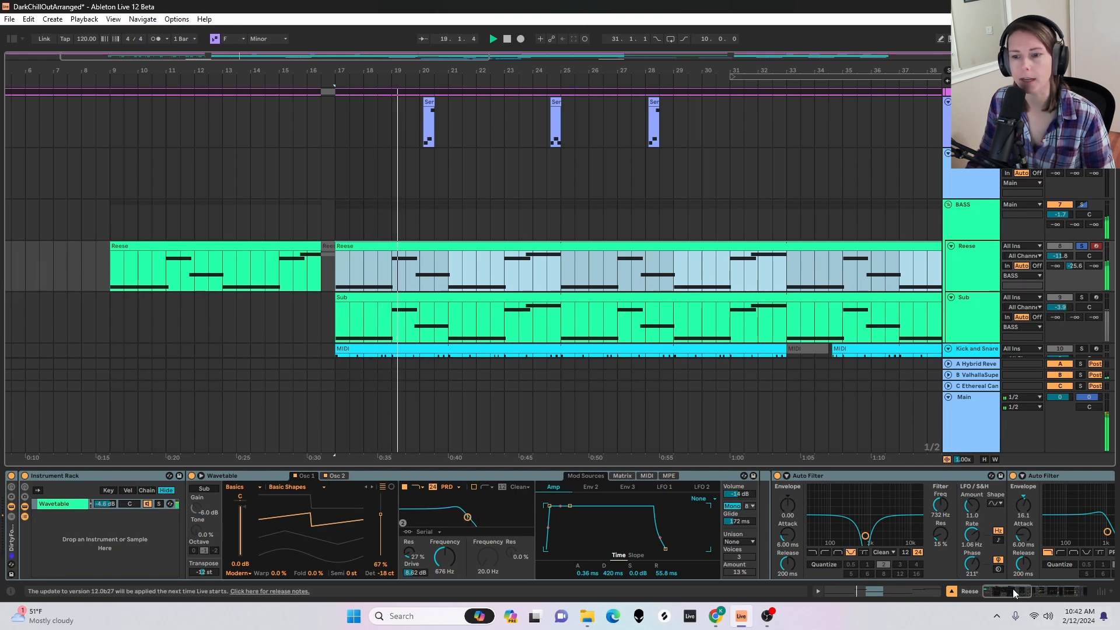
mouse_move(1013, 589)
mouse_down()
mouse_move(1051, 588)
mouse_move(1030, 593)
mouse_up()
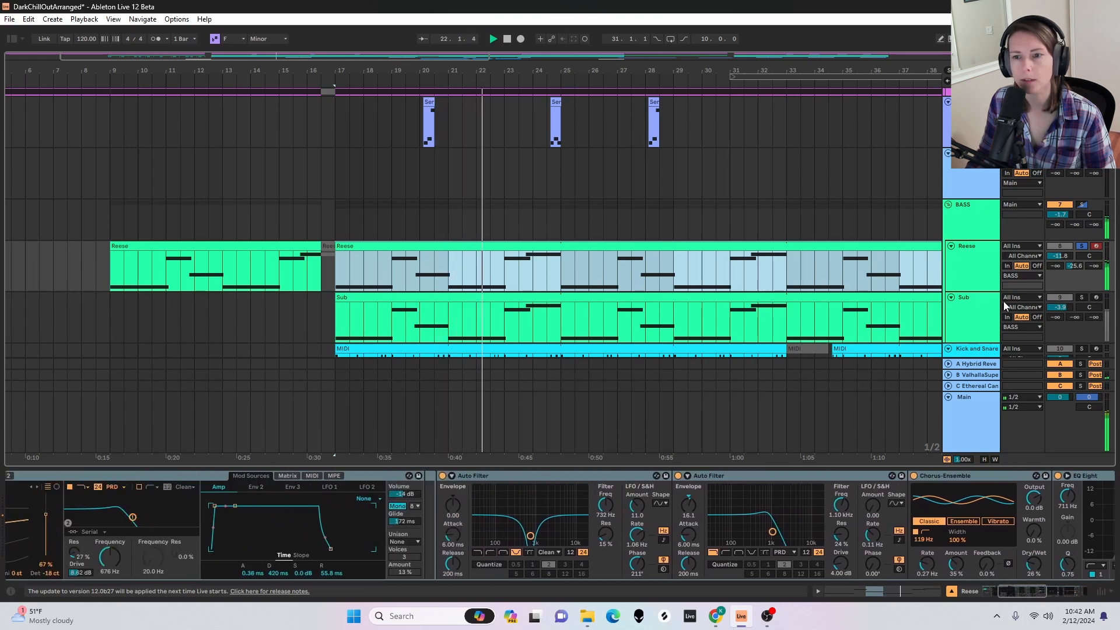
click(979, 322)
key(space)
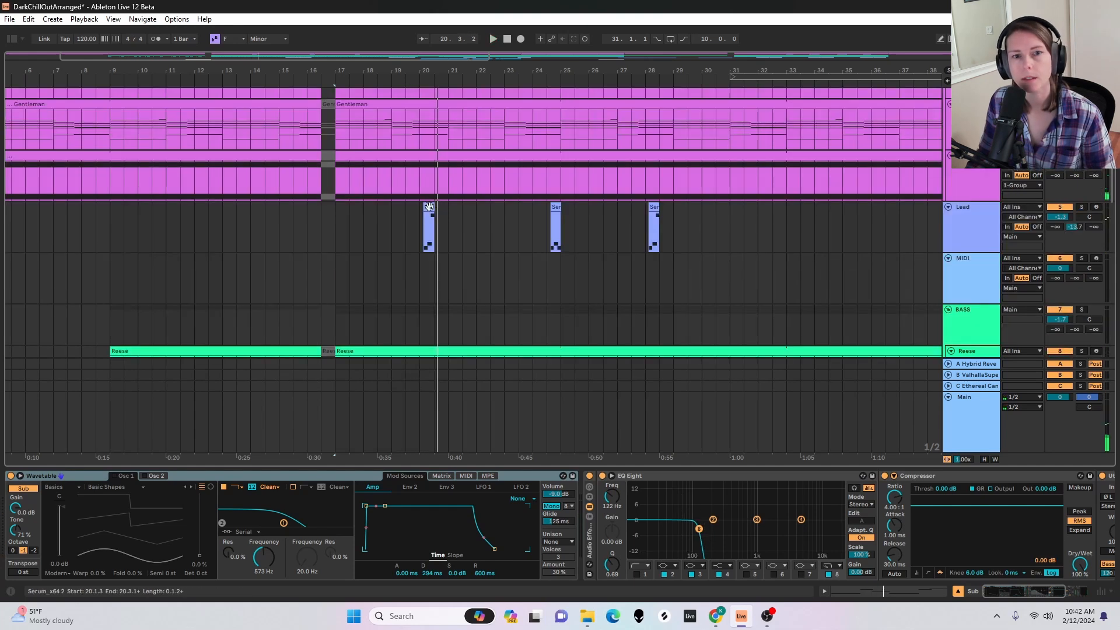
Show the Lead track's device chain and select its Serum clip at bar 41
click(430, 207)
drag(853, 70, 507, 71)
click(618, 208)
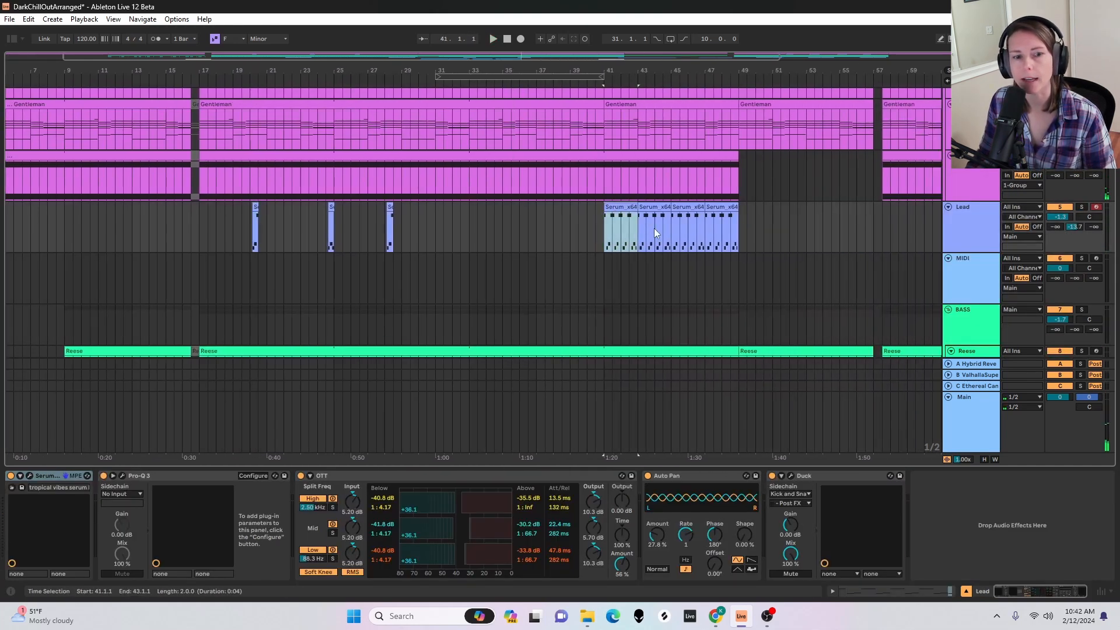
Play the Lead track's Serum clip at bar 41 in solo and look at its notes up close
key(space)
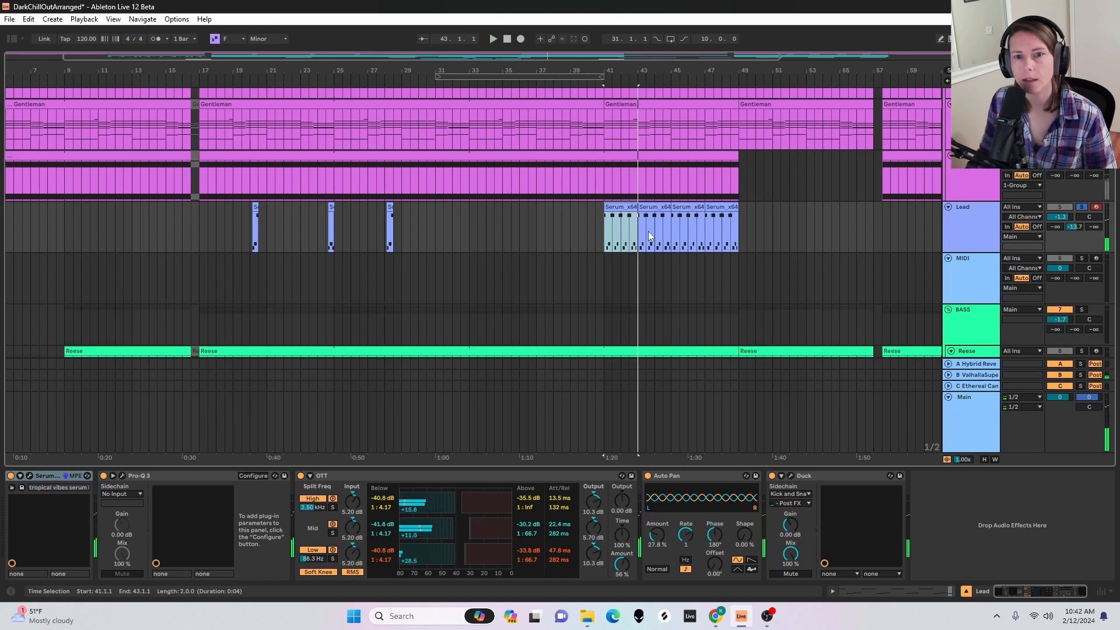
drag(624, 69, 562, 79)
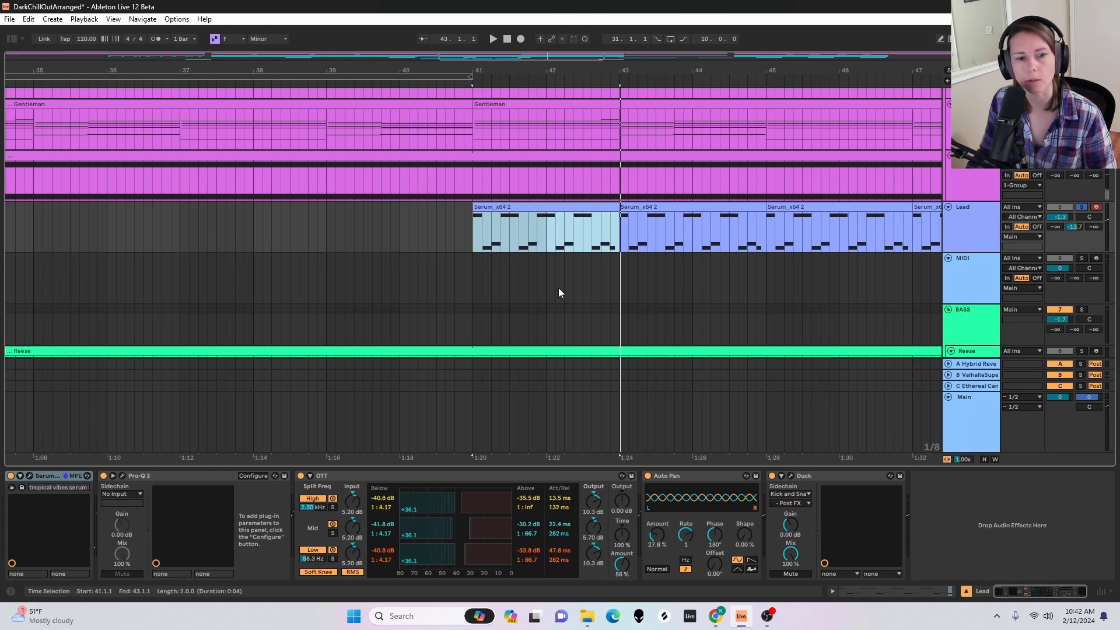
Select the first Guitar R clip at bar 33 and listen to it in solo
scroll(578, 244, down, 5)
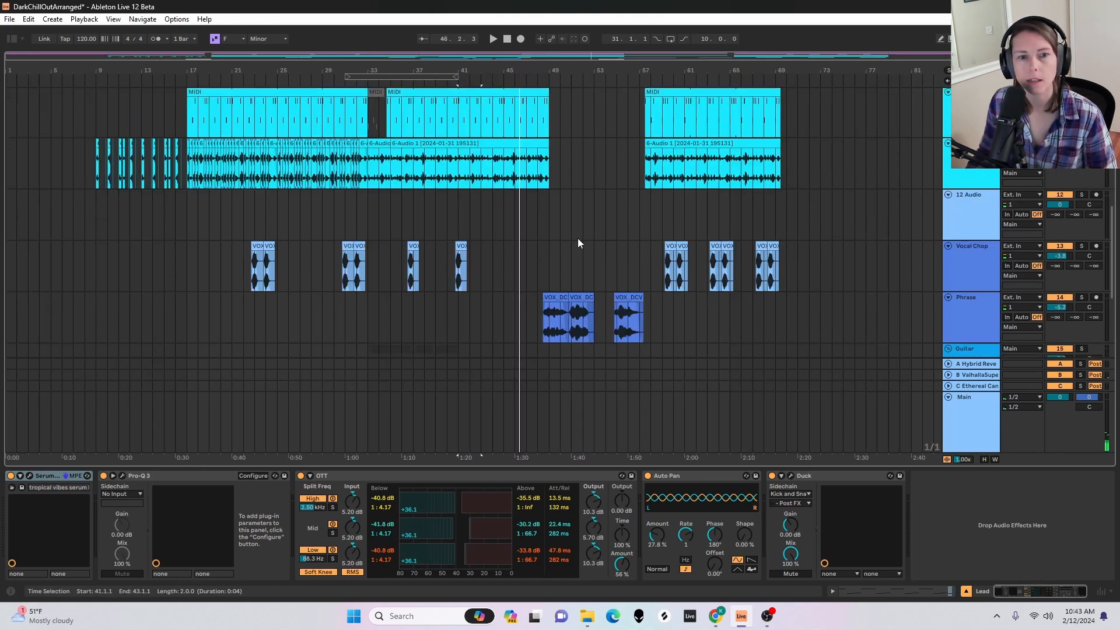
scroll(578, 243, down, 5)
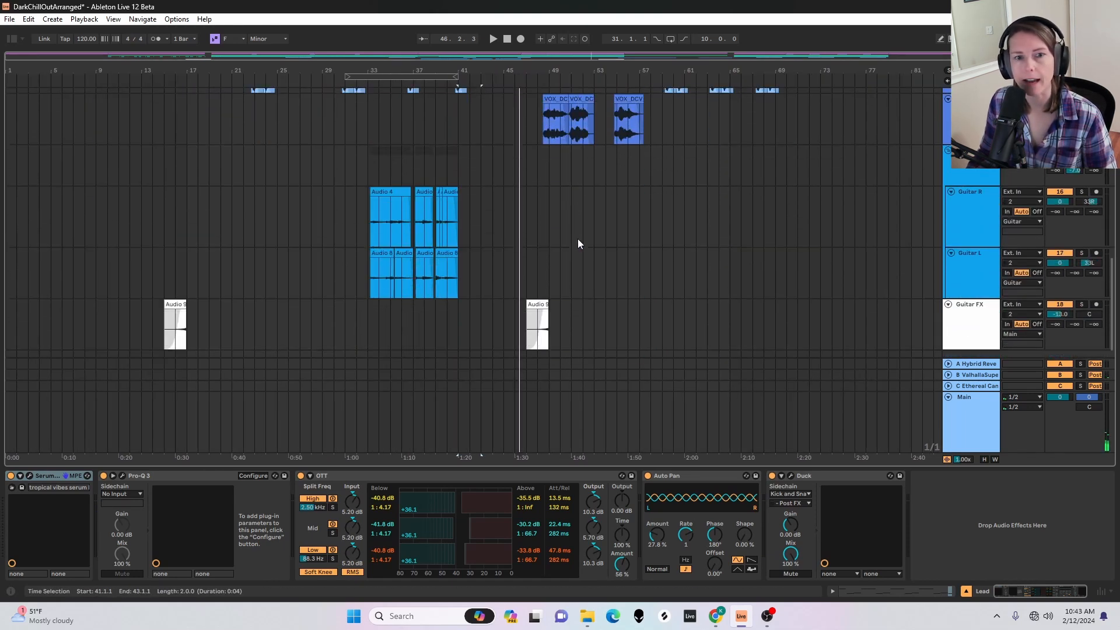
click(380, 192)
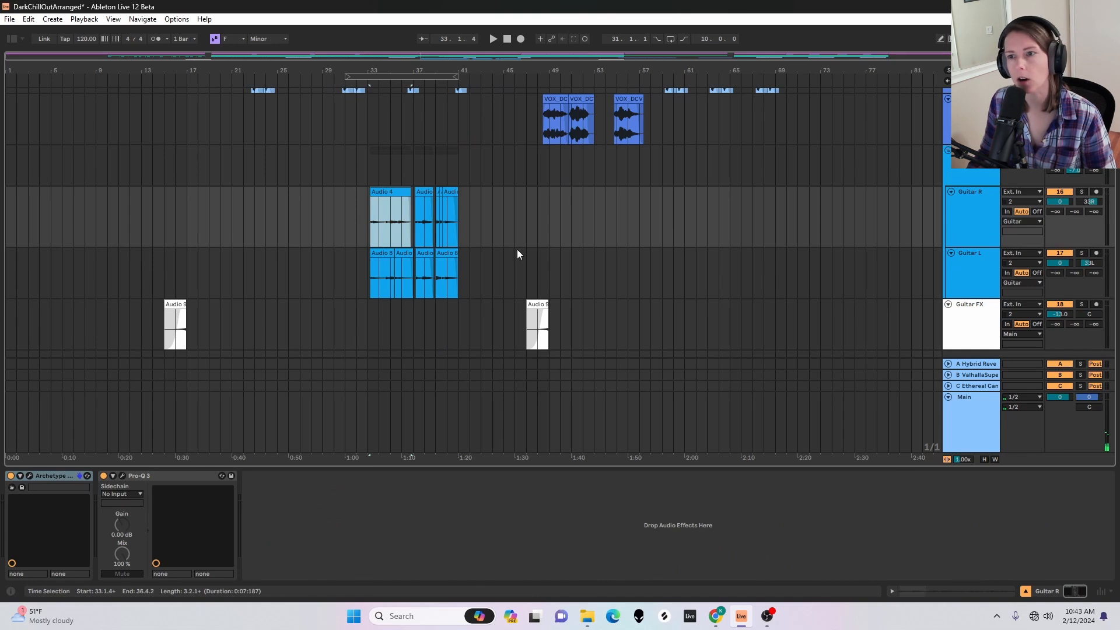
key(space)
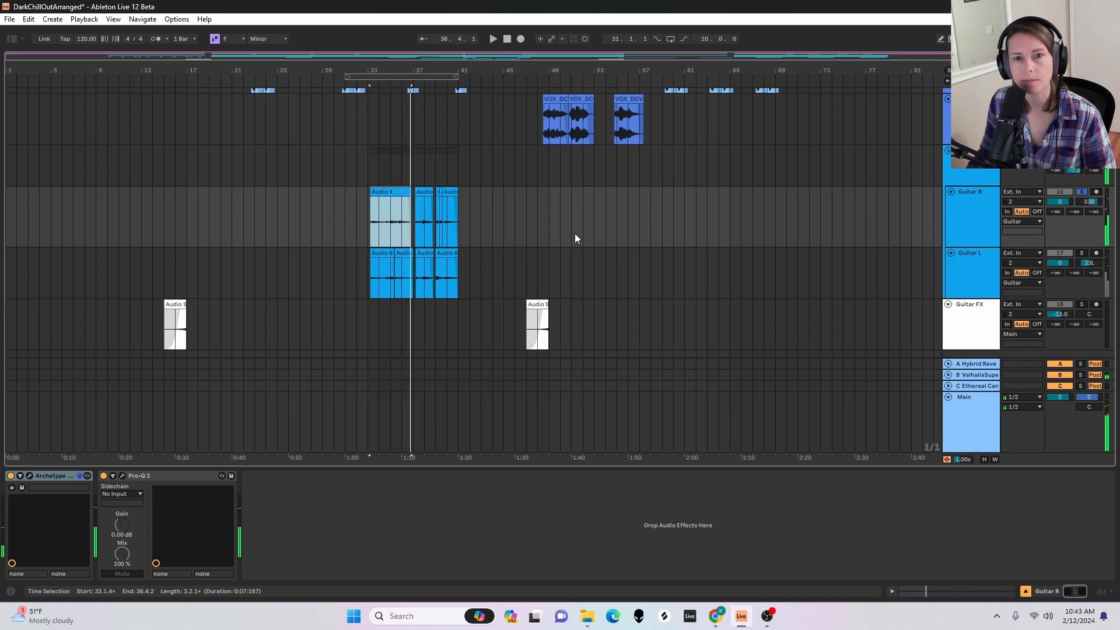
Select the Guitar R track, inspect its Archetype Cory Wong pedal settings, and close the plug-in window
click(971, 219)
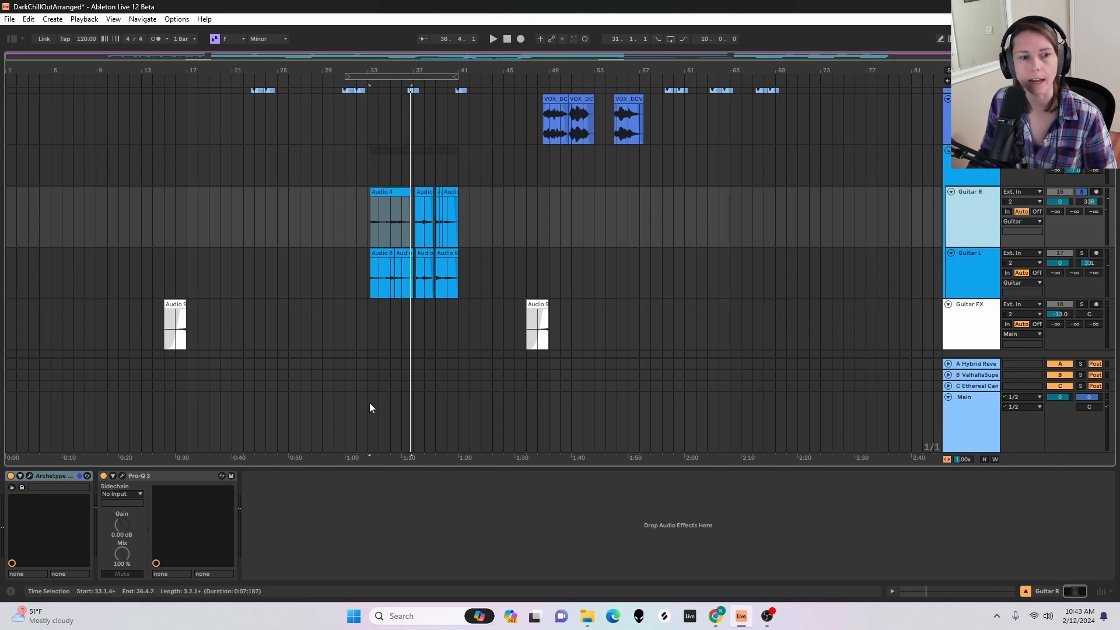
key(h)
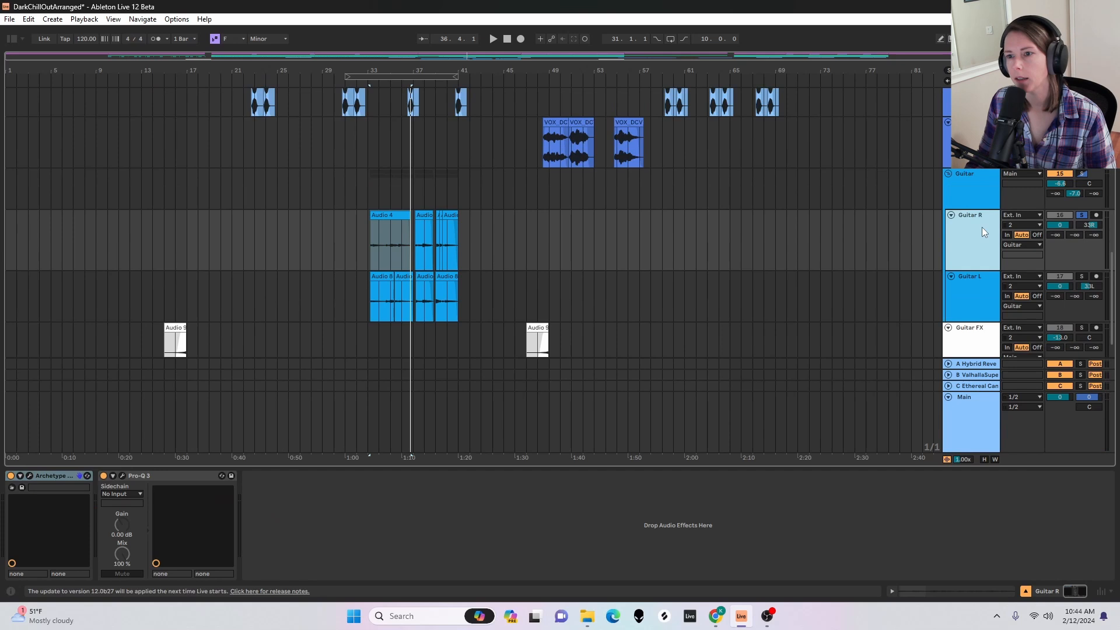
click(30, 476)
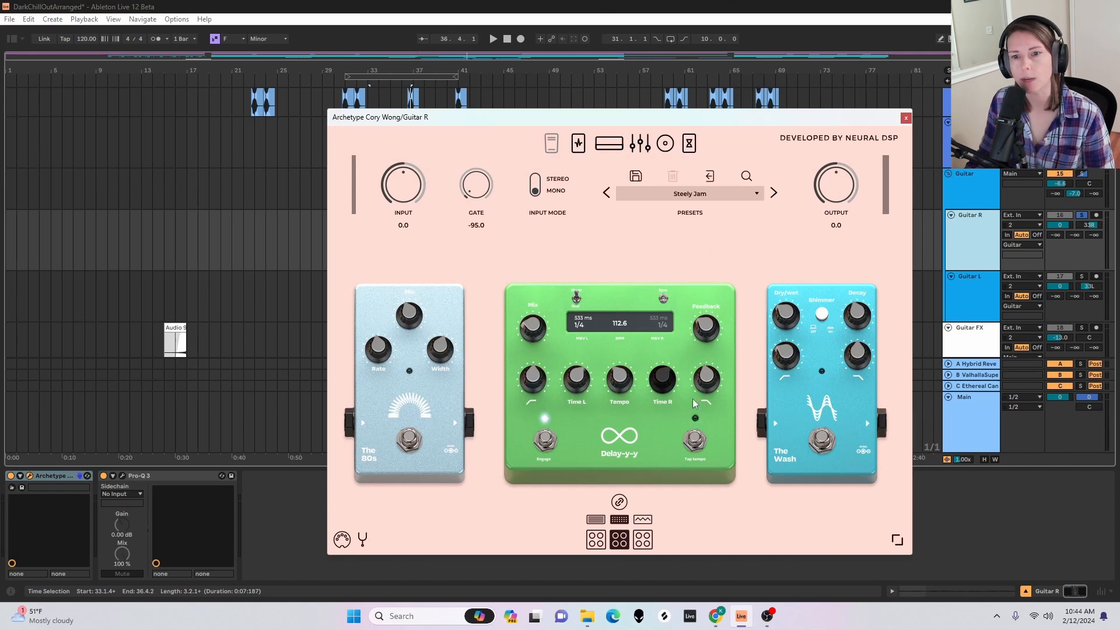
click(906, 119)
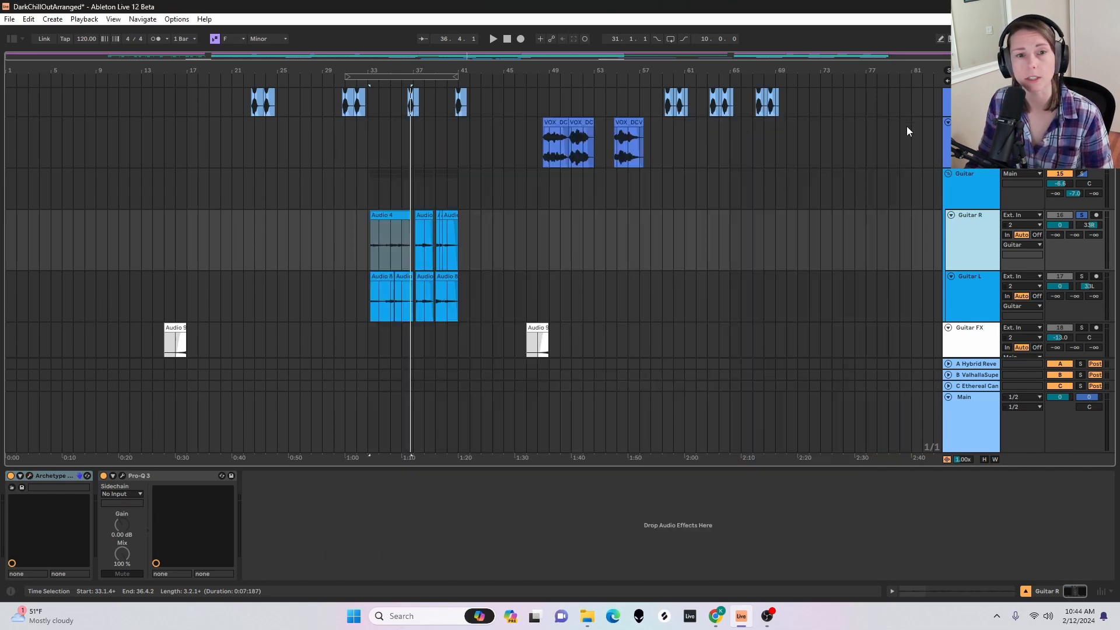
Select the Guitar group track to show its effect chain
scroll(917, 333, up, 6)
scroll(917, 335, down, 3)
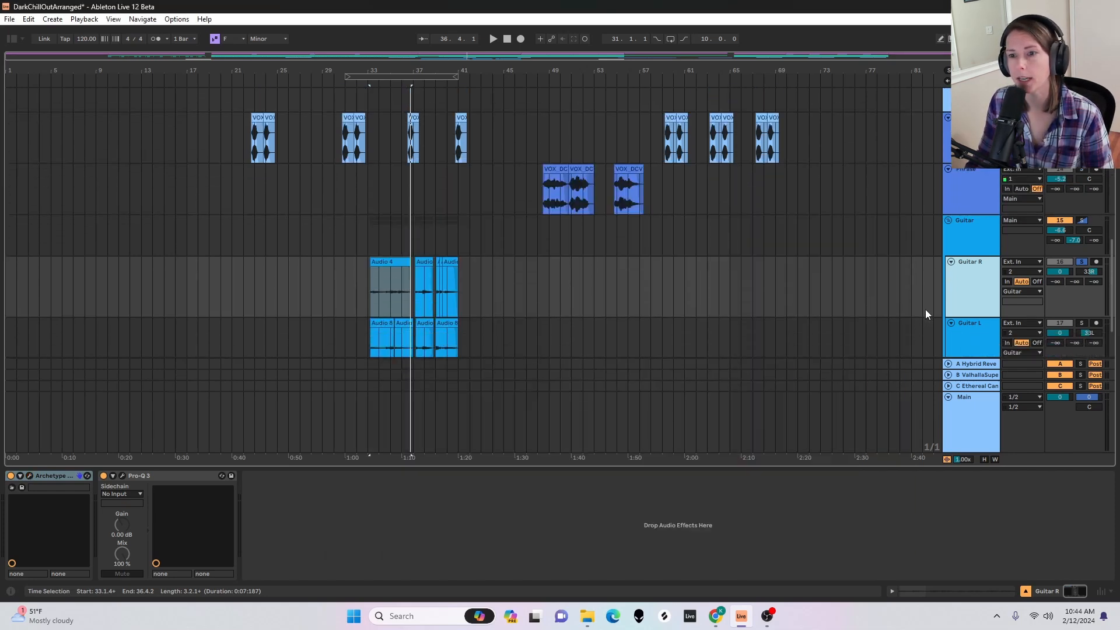
click(956, 219)
scroll(965, 212, down, 1)
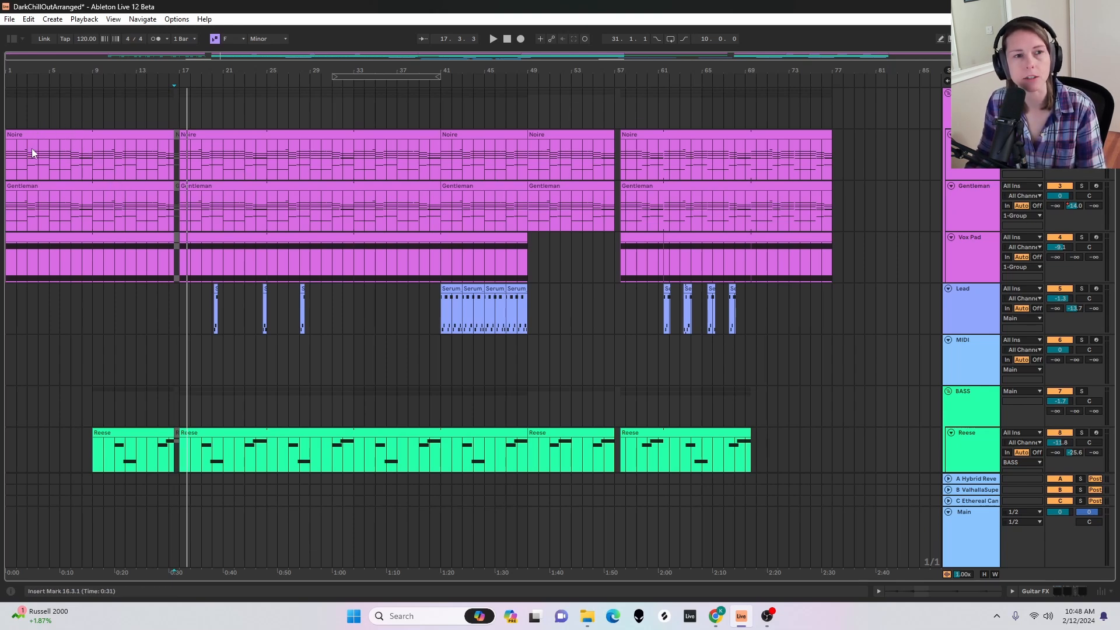
Examine the arrangement from the Noire chords down to the guitars, marking bar 17 on the Percussion track
scroll(113, 249, down, 1)
scroll(113, 249, up, 1)
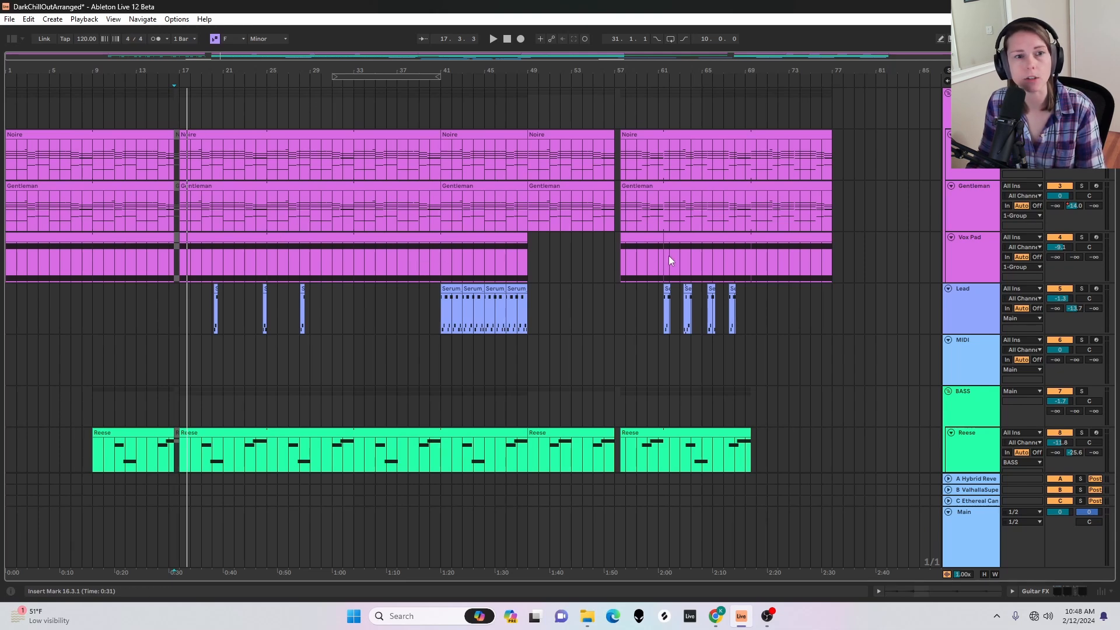
scroll(669, 261, down, 8)
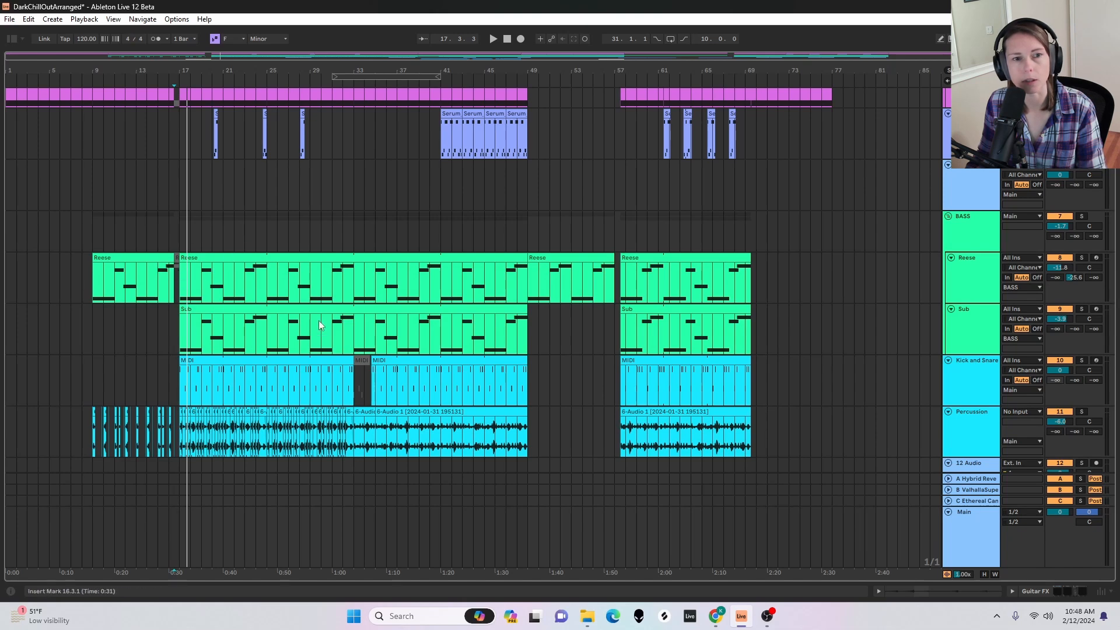
scroll(107, 360, down, 4)
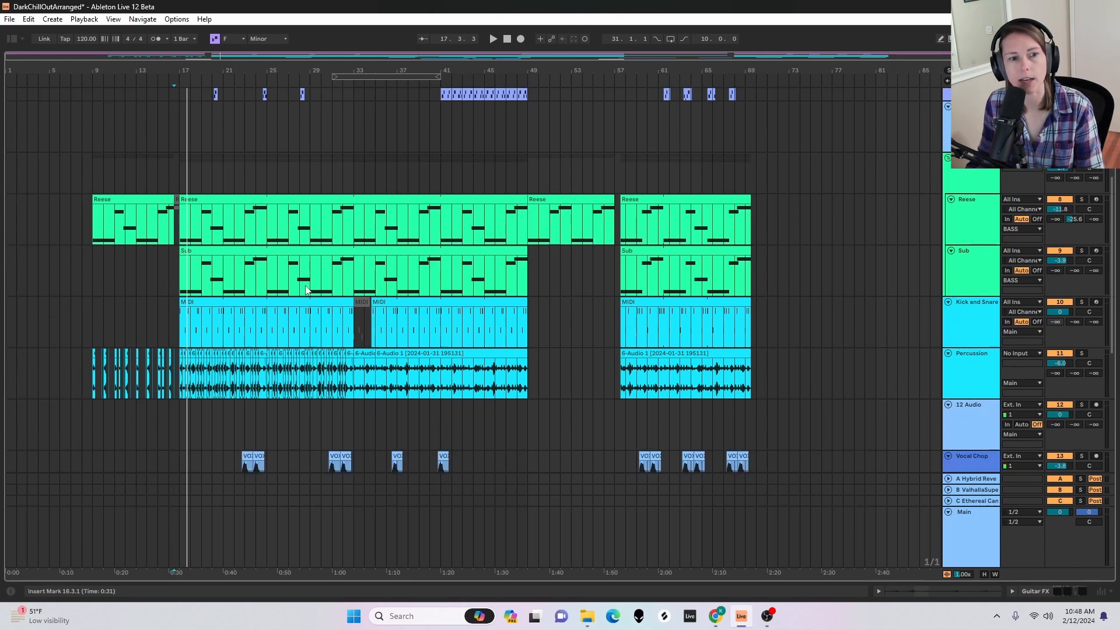
click(184, 349)
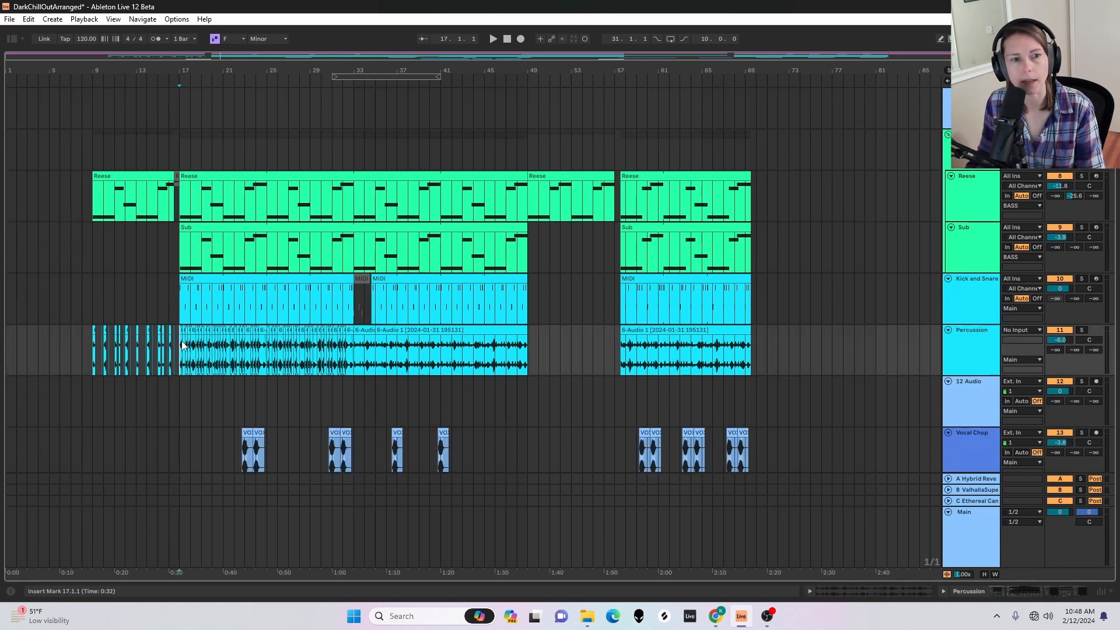
scroll(355, 355, down, 4)
scroll(355, 360, down, 2)
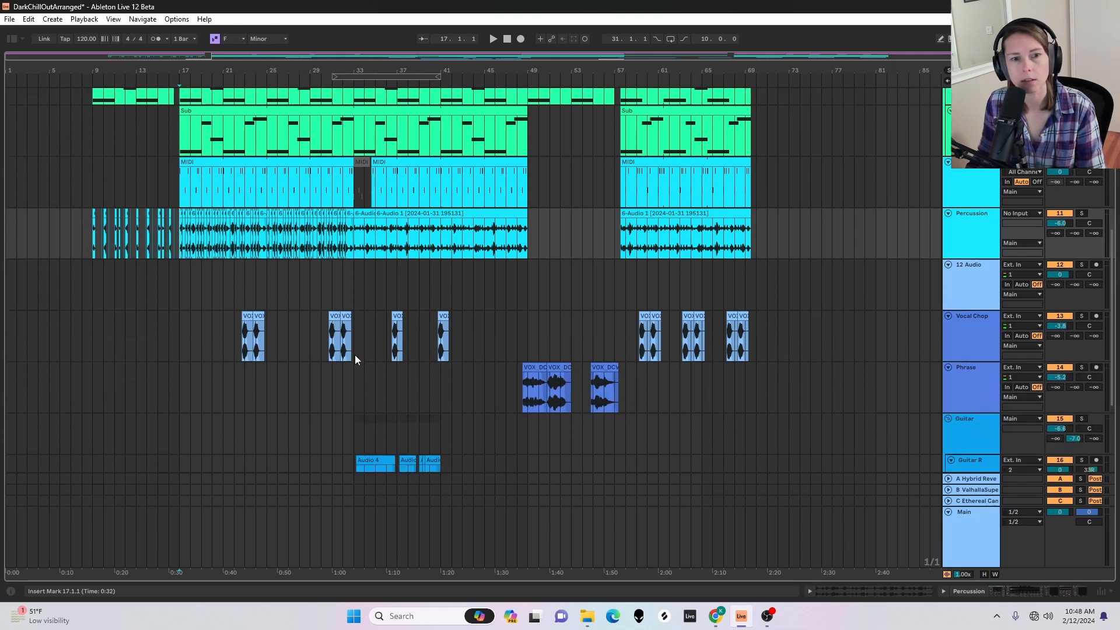
scroll(733, 327, down, 1)
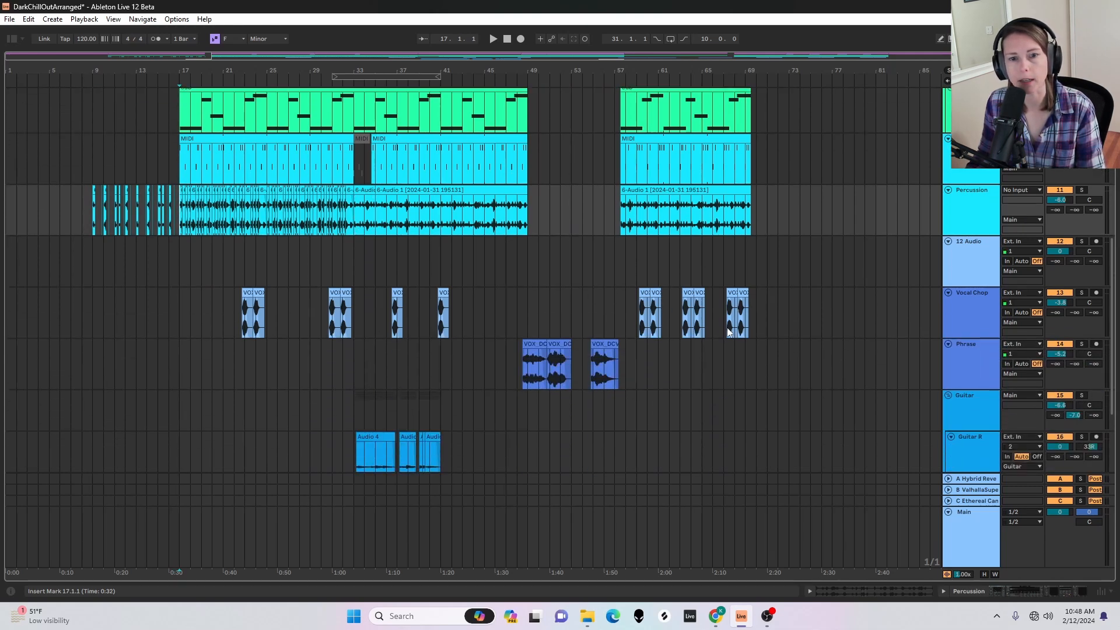
Play the arrangement from bar 48 through the vocal phrase section and stop just after the gap at bar 57
click(523, 363)
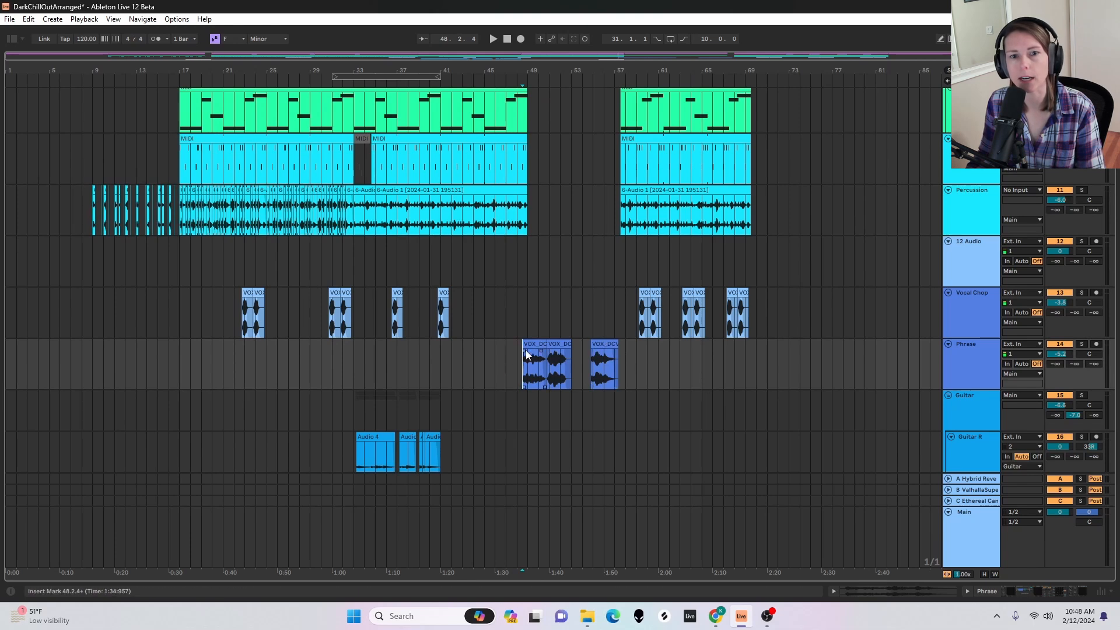
click(514, 362)
scroll(660, 377, up, 15)
key(space)
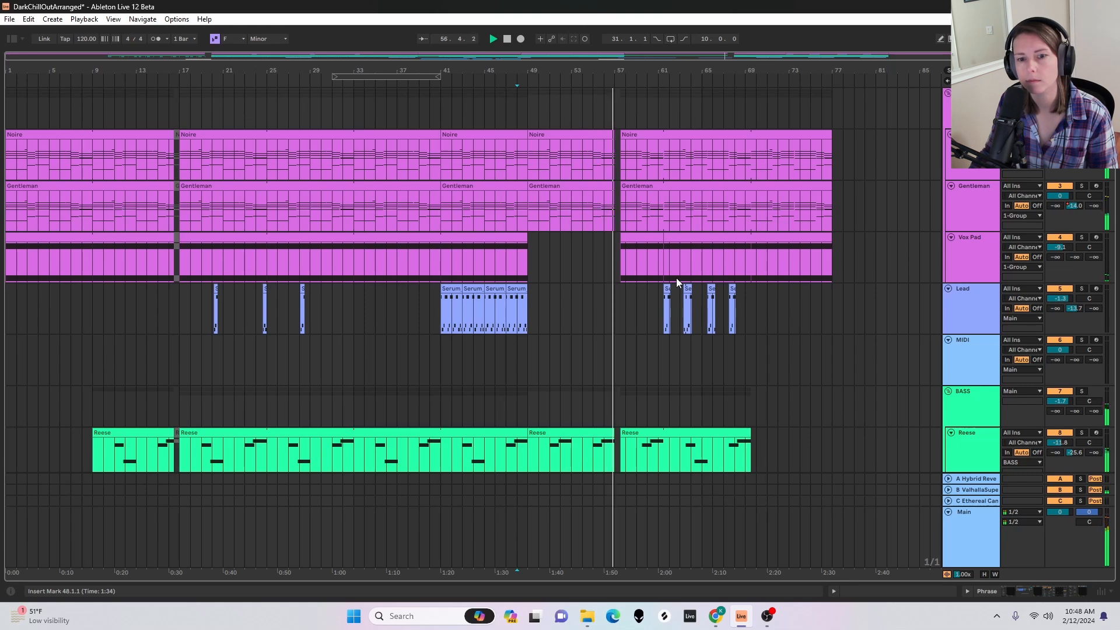
key(space)
Examine the silent gap at bar 57 across the Noire, Gentleman and Reese tracks
drag(619, 66, 613, 192)
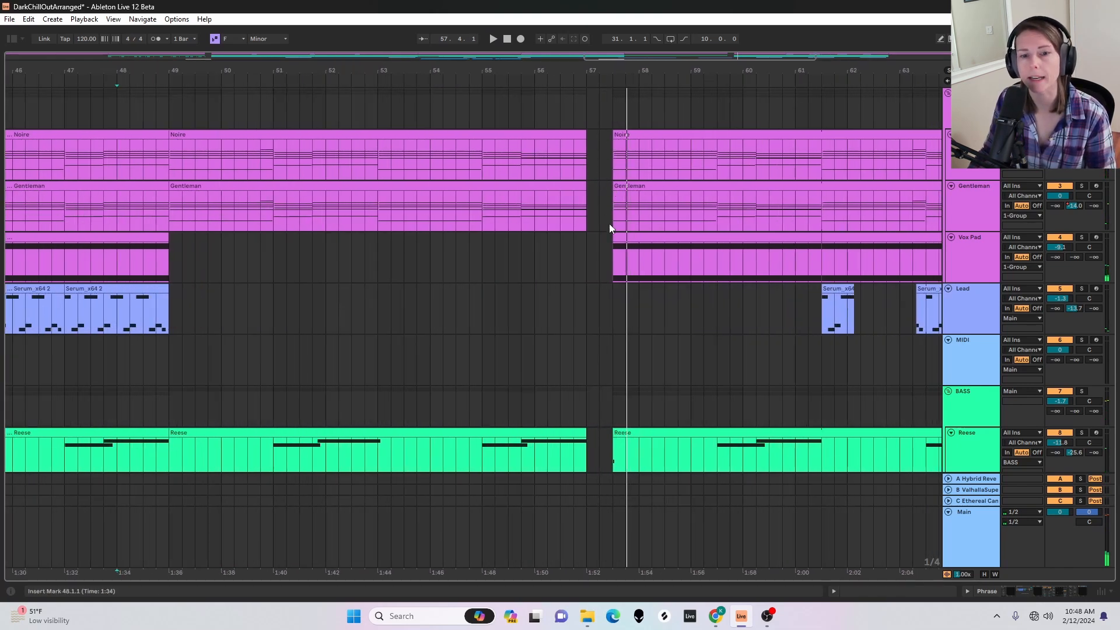
drag(623, 65, 627, 55)
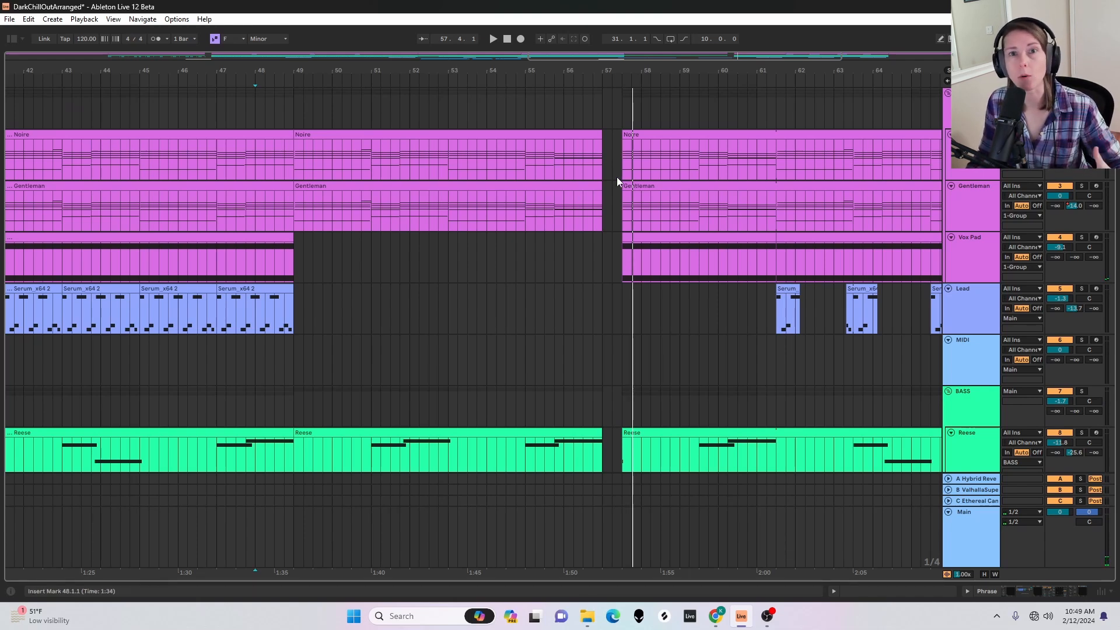
drag(599, 71, 619, 46)
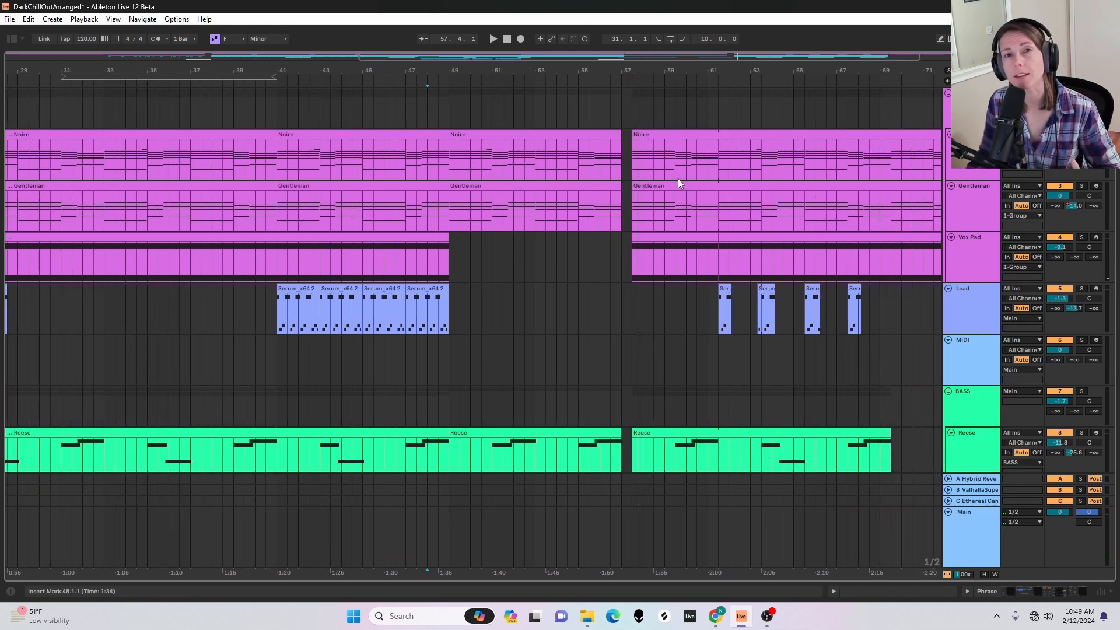